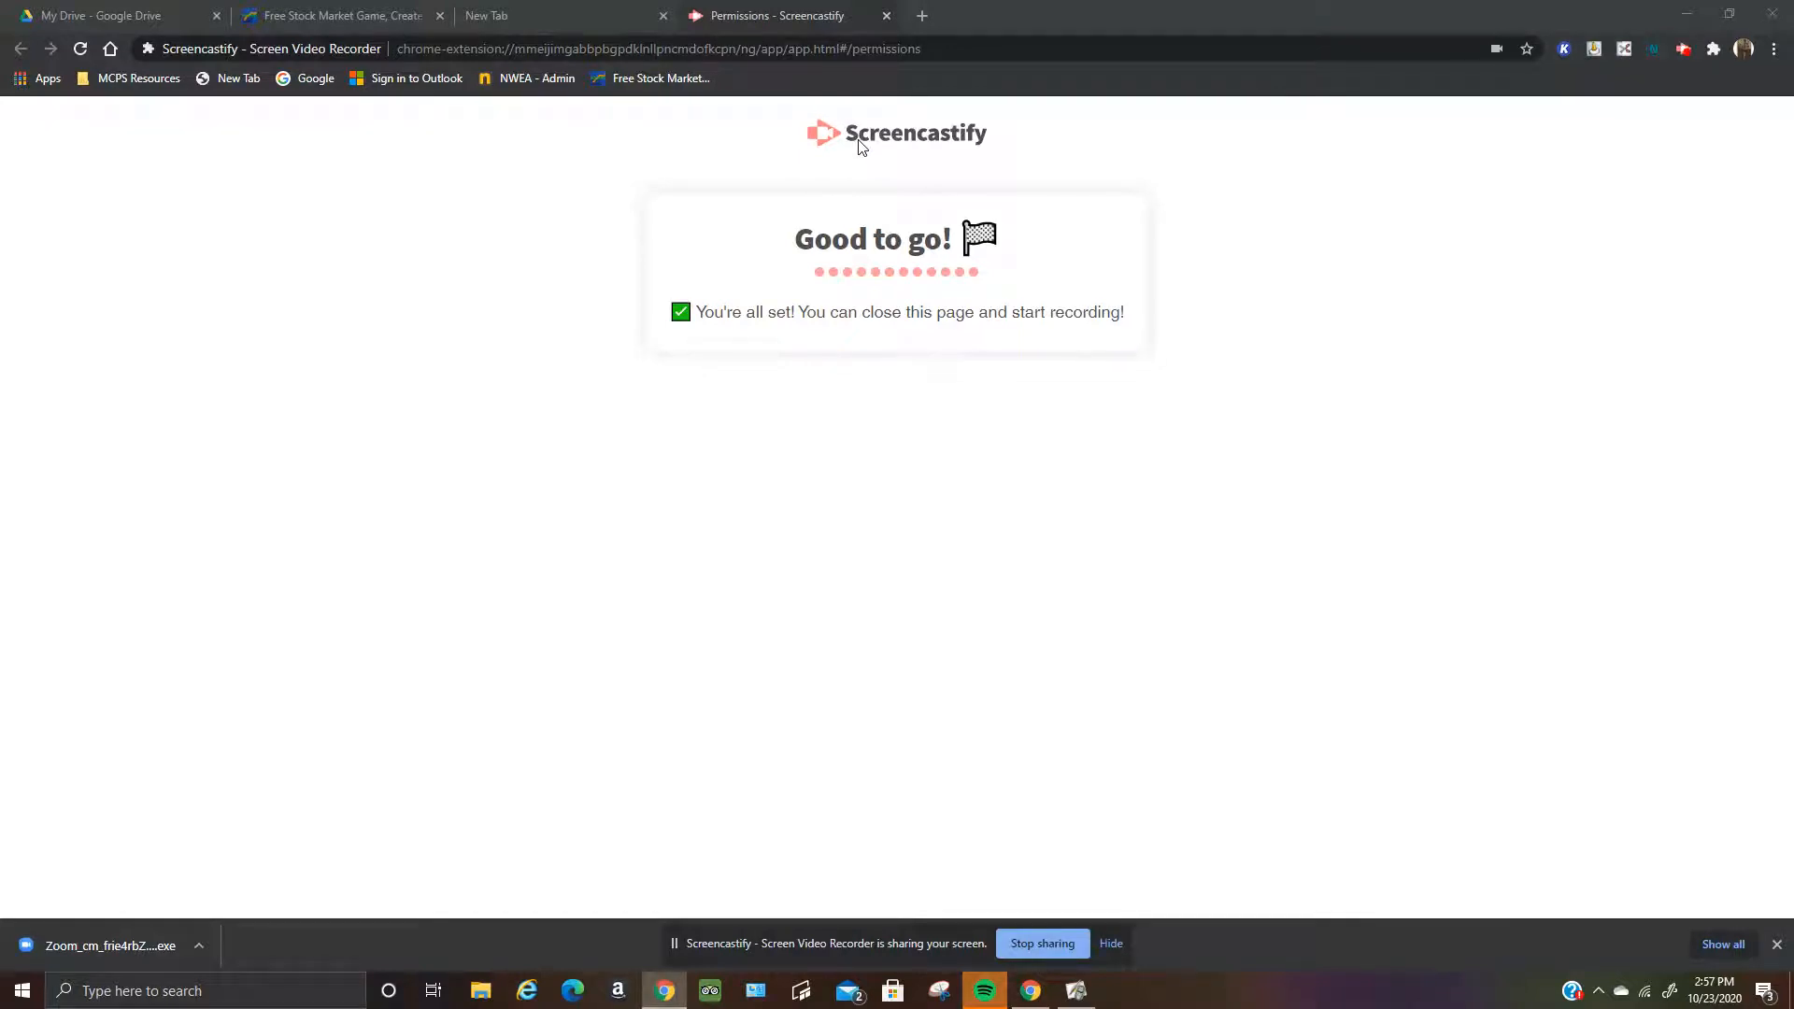
Step: Switch from the Screencastify permissions page to the Google new-tab page
click(587, 14)
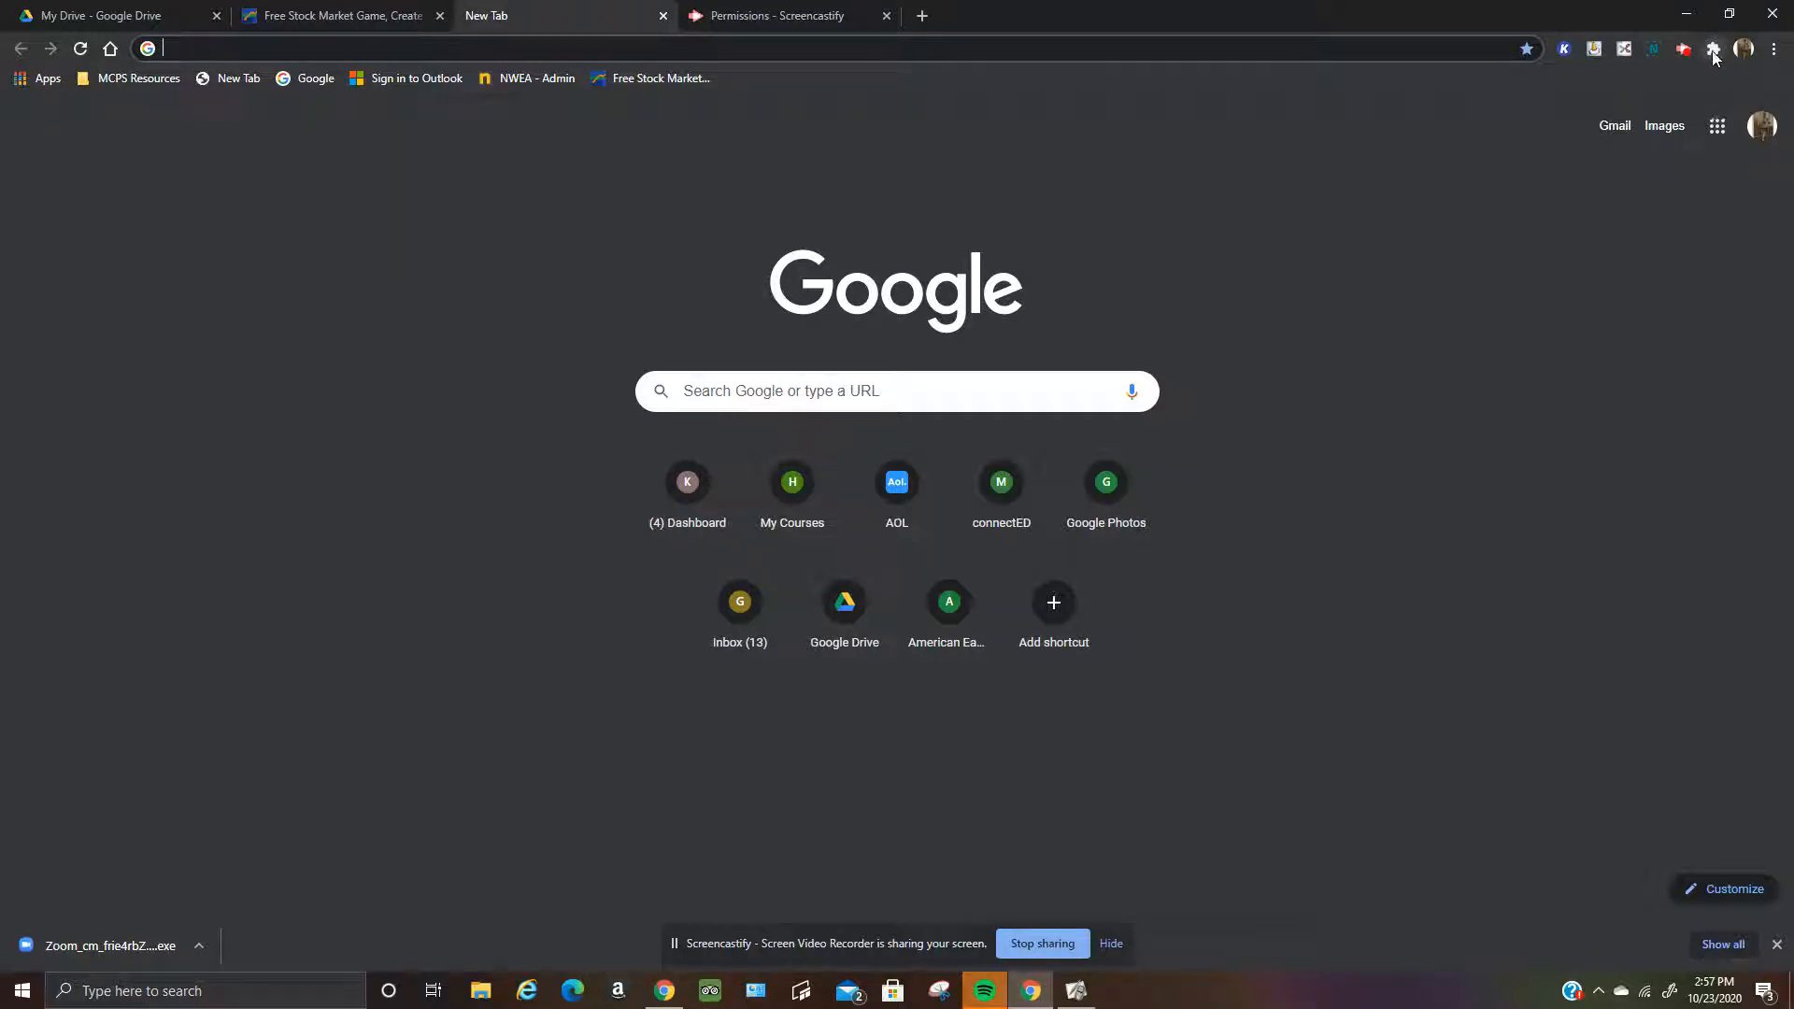
Step: Search Google for 'google extensions' and open the Chrome Web Store extensions result
click(713, 390)
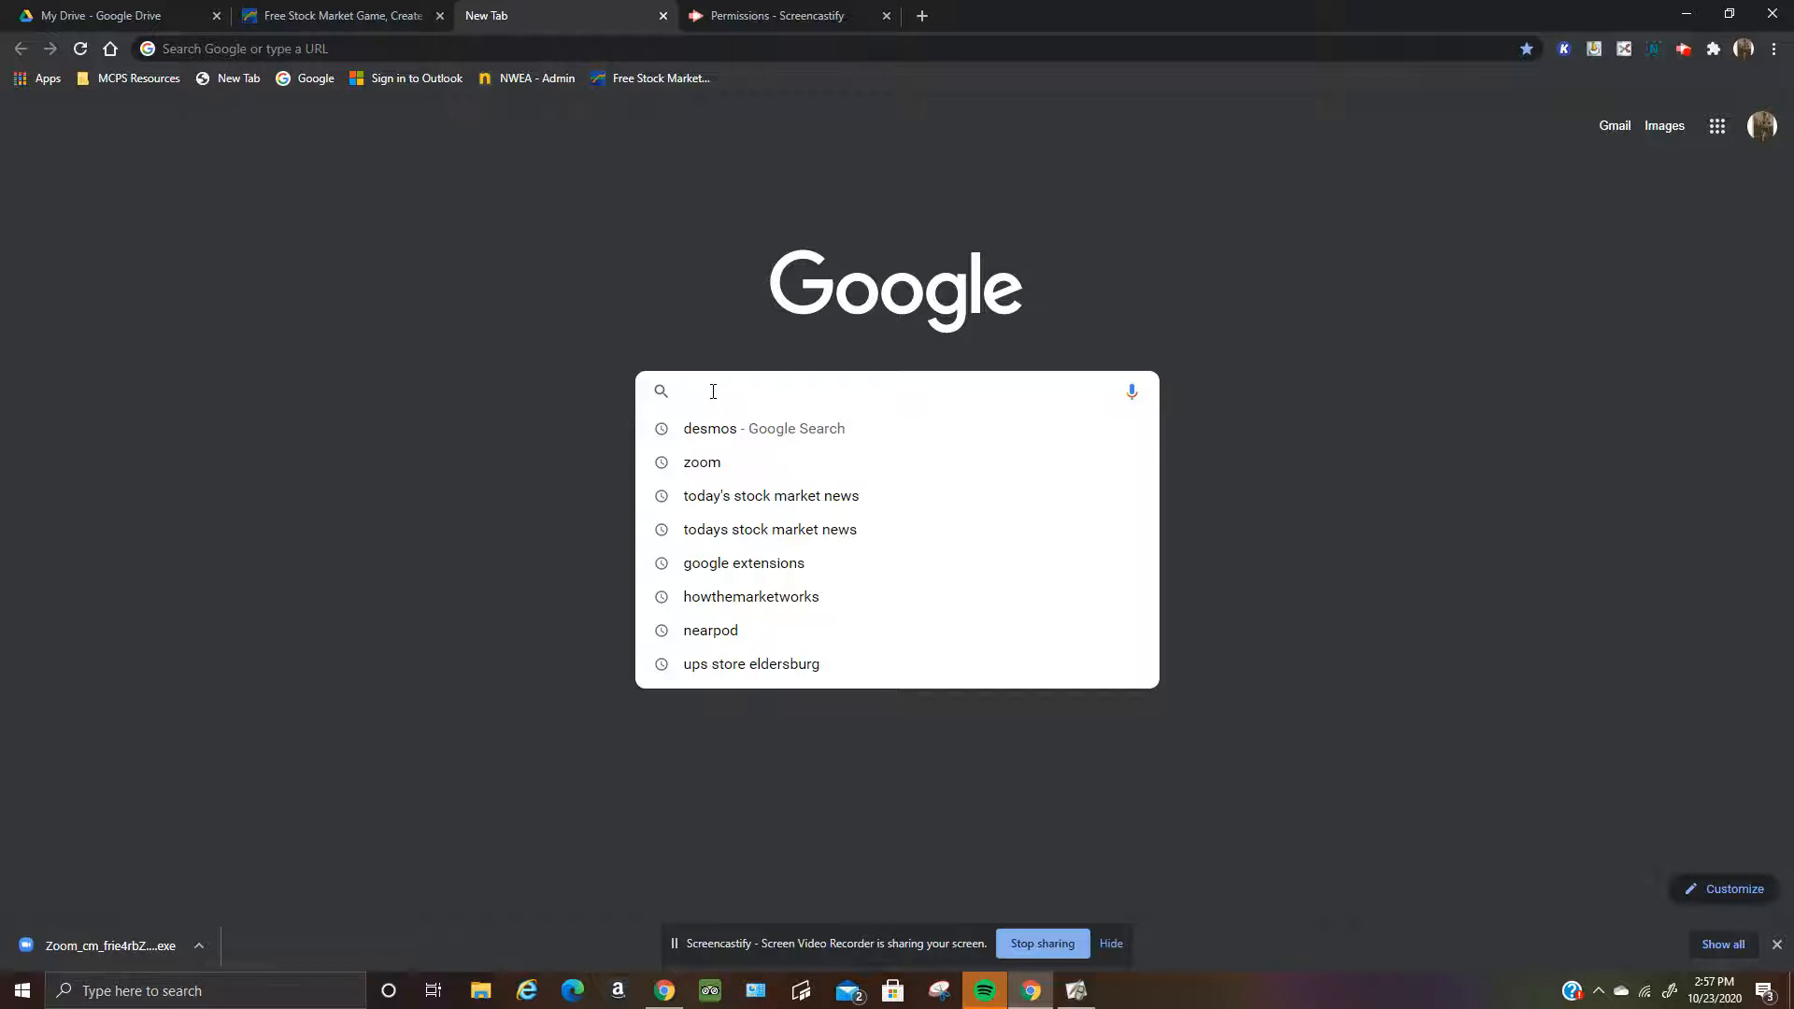
text(goo)
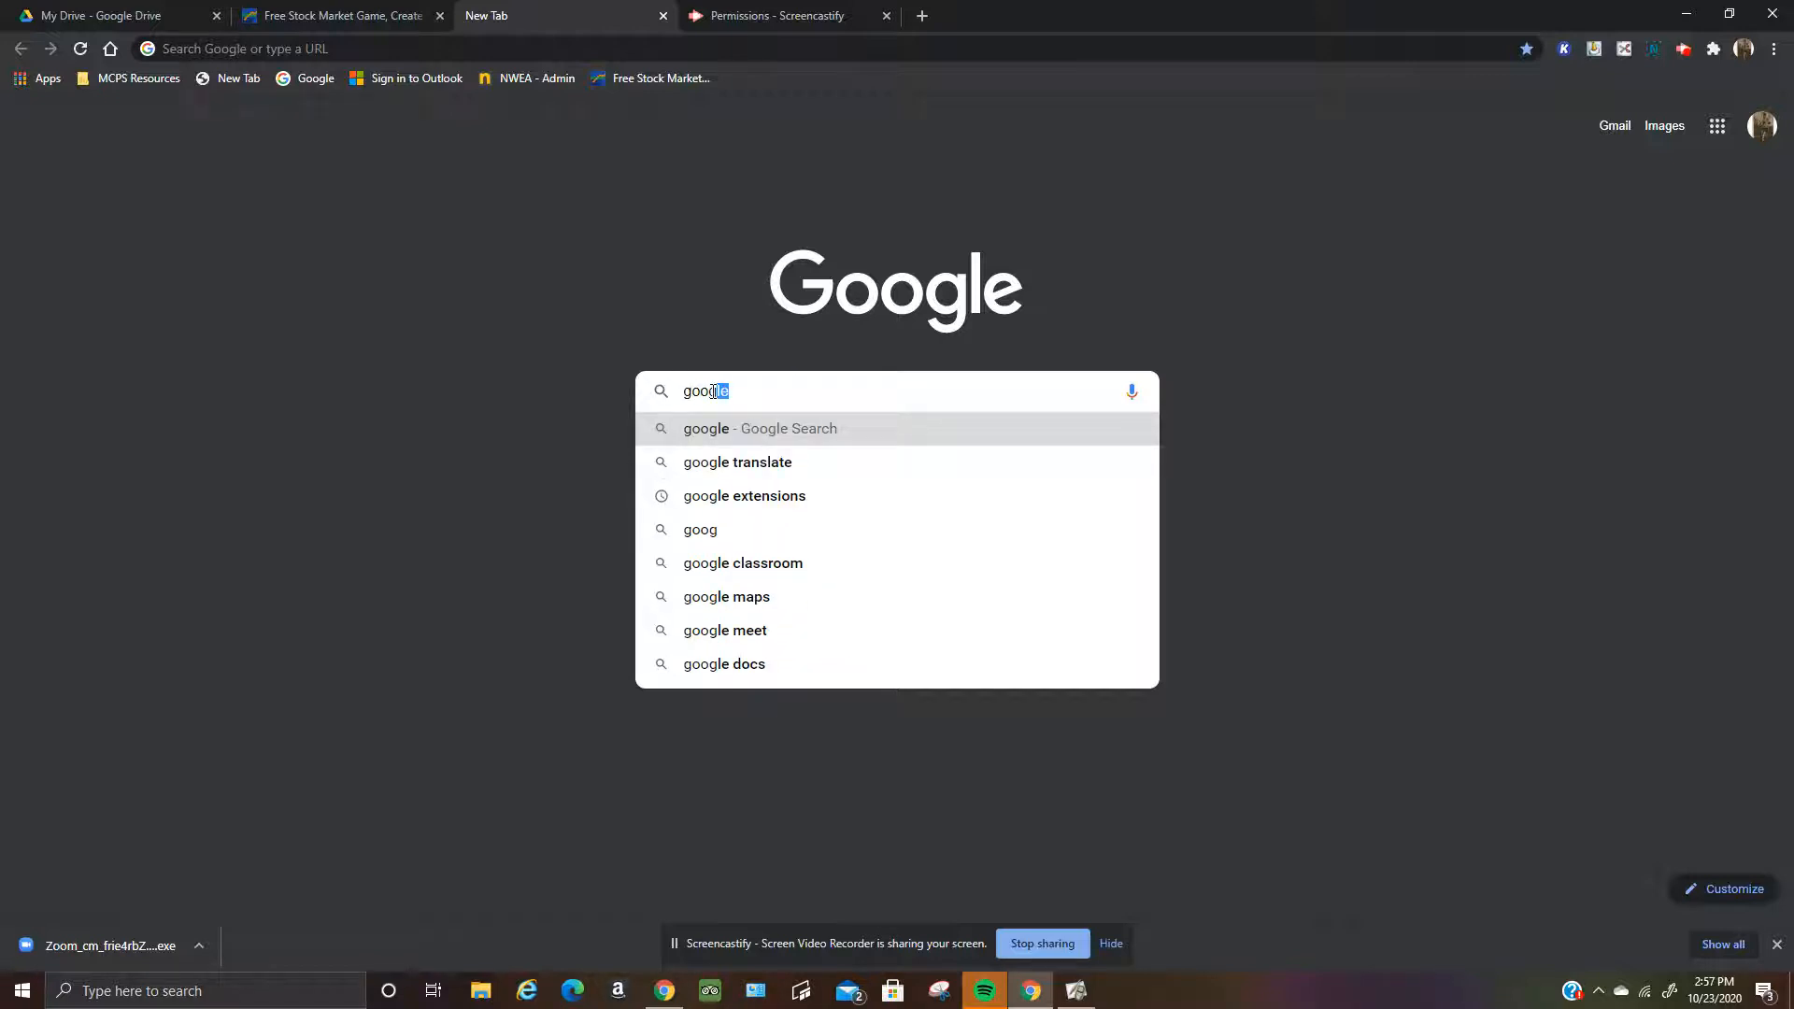
text(gle e)
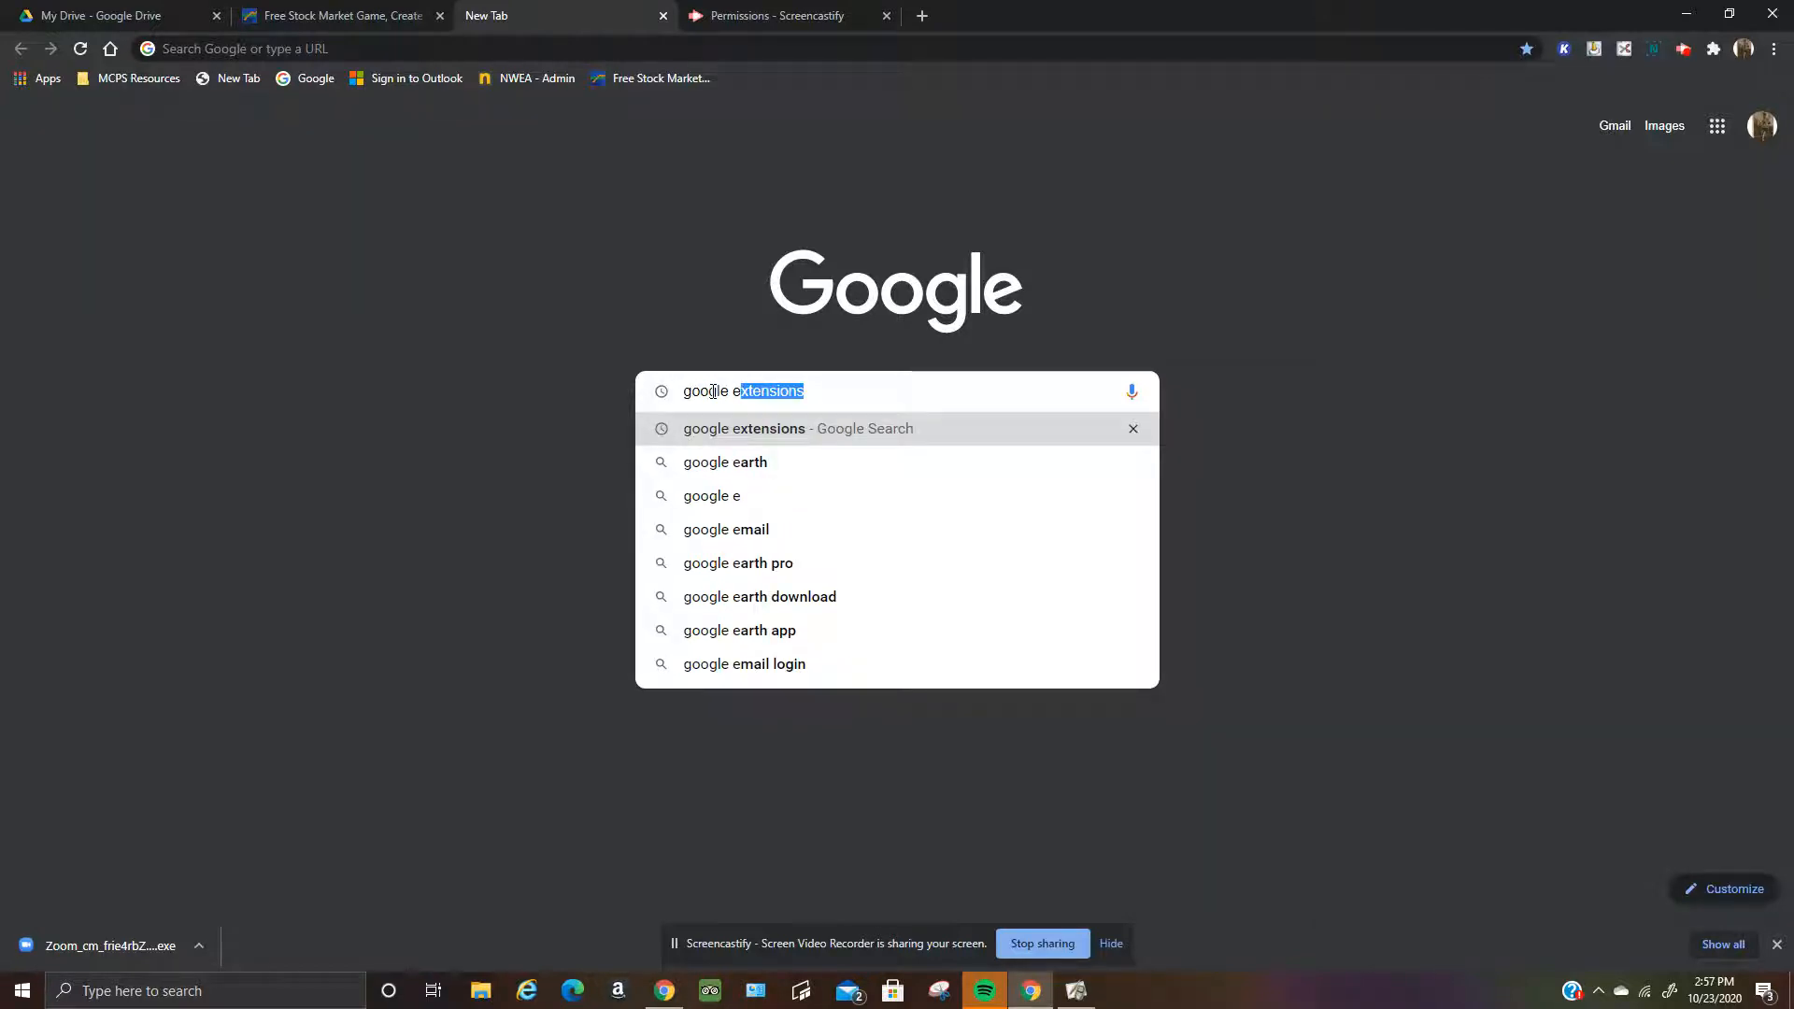
text(xter)
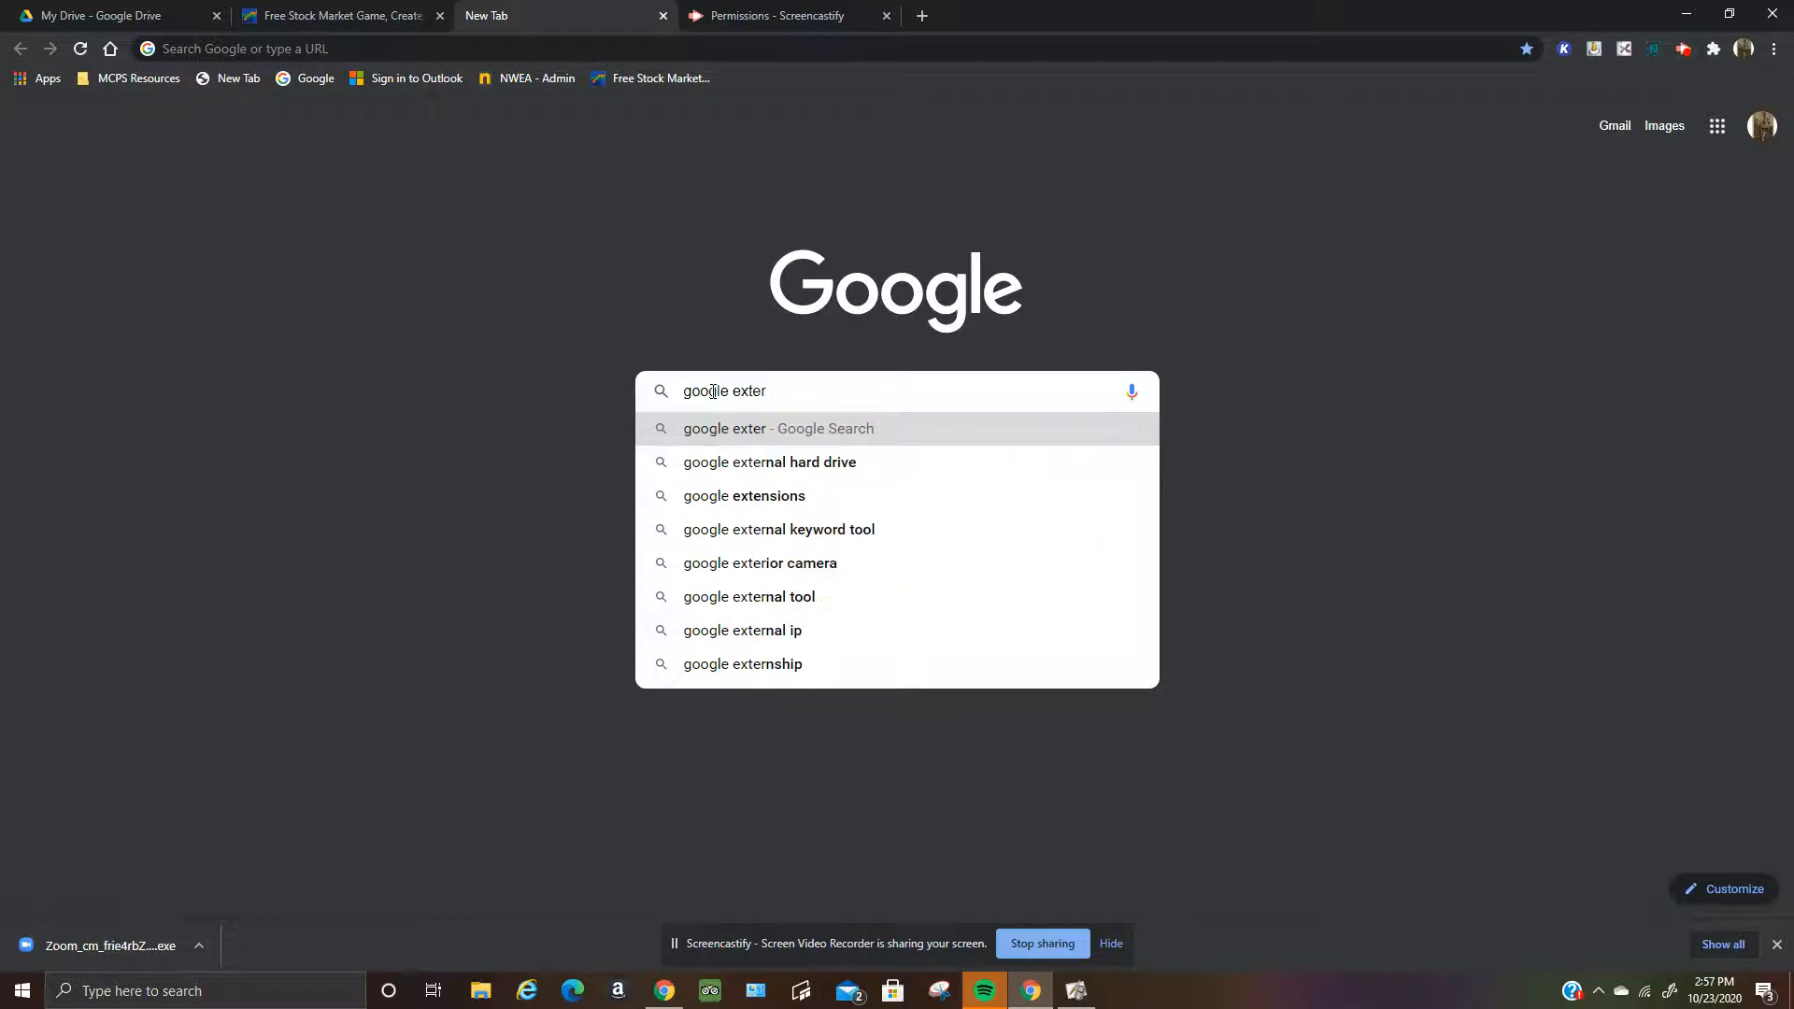
key(BackSpace)
text(nsions)
key(Return)
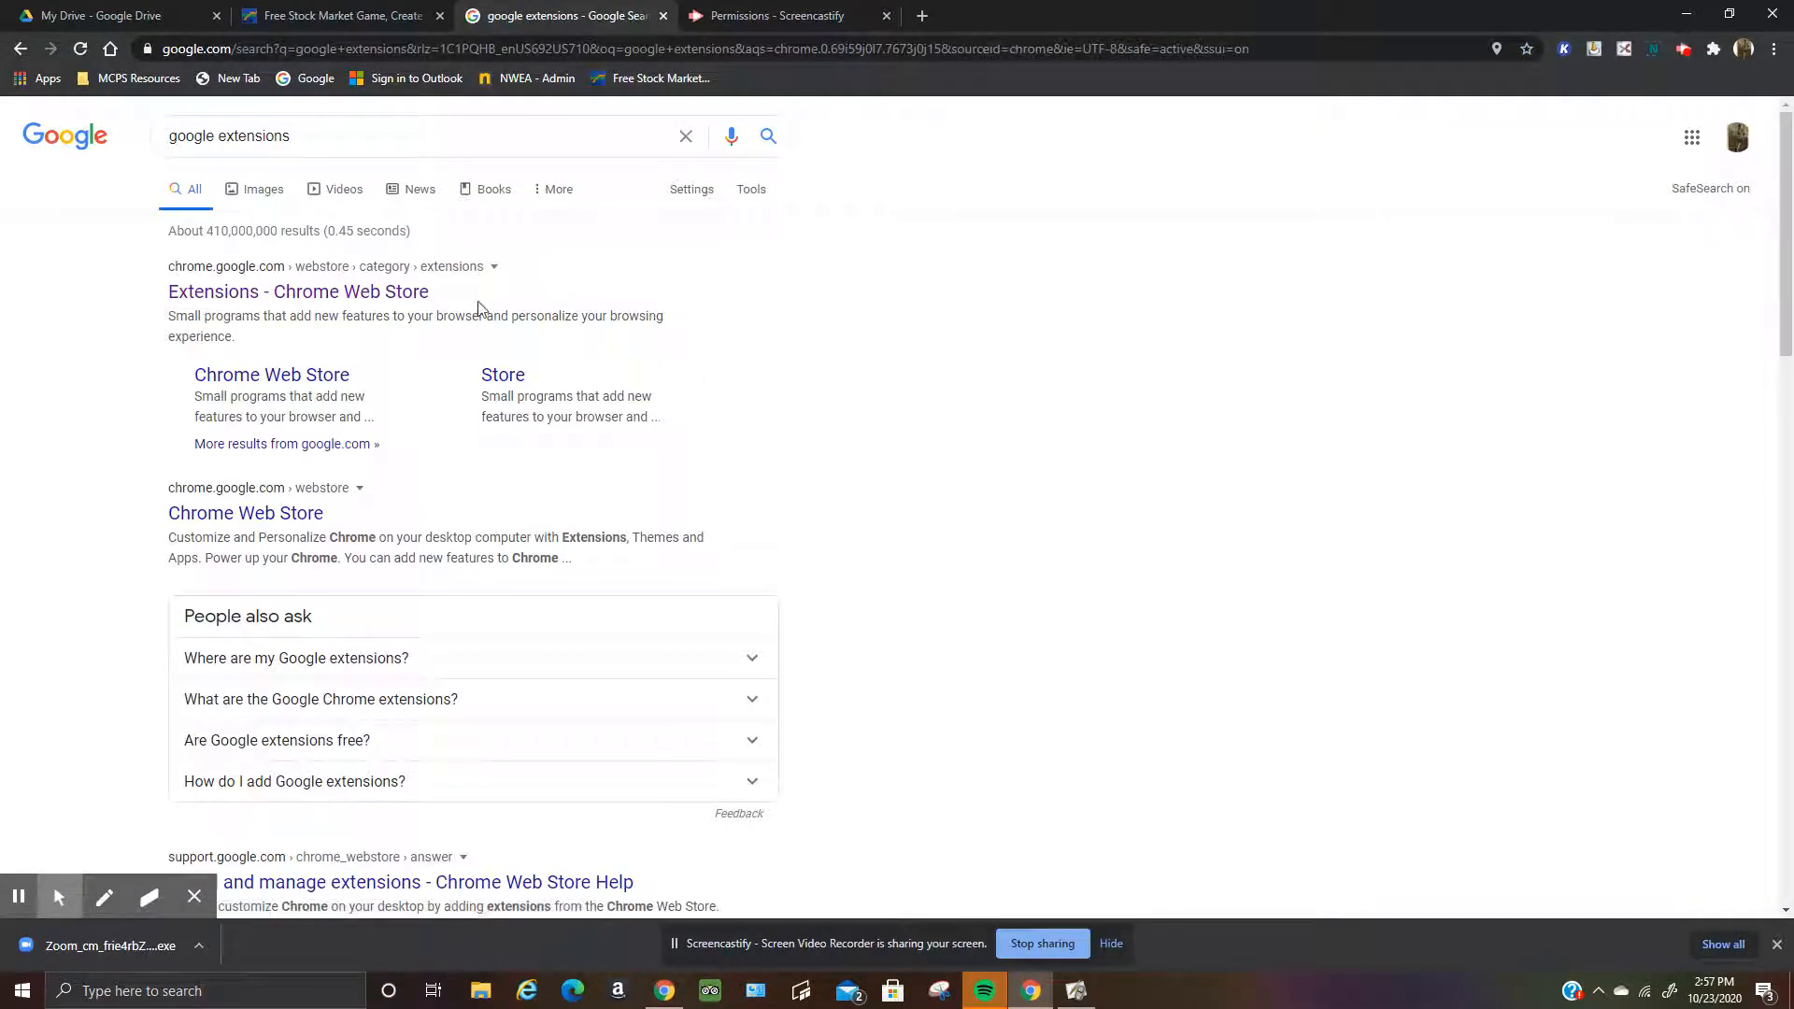
click(327, 294)
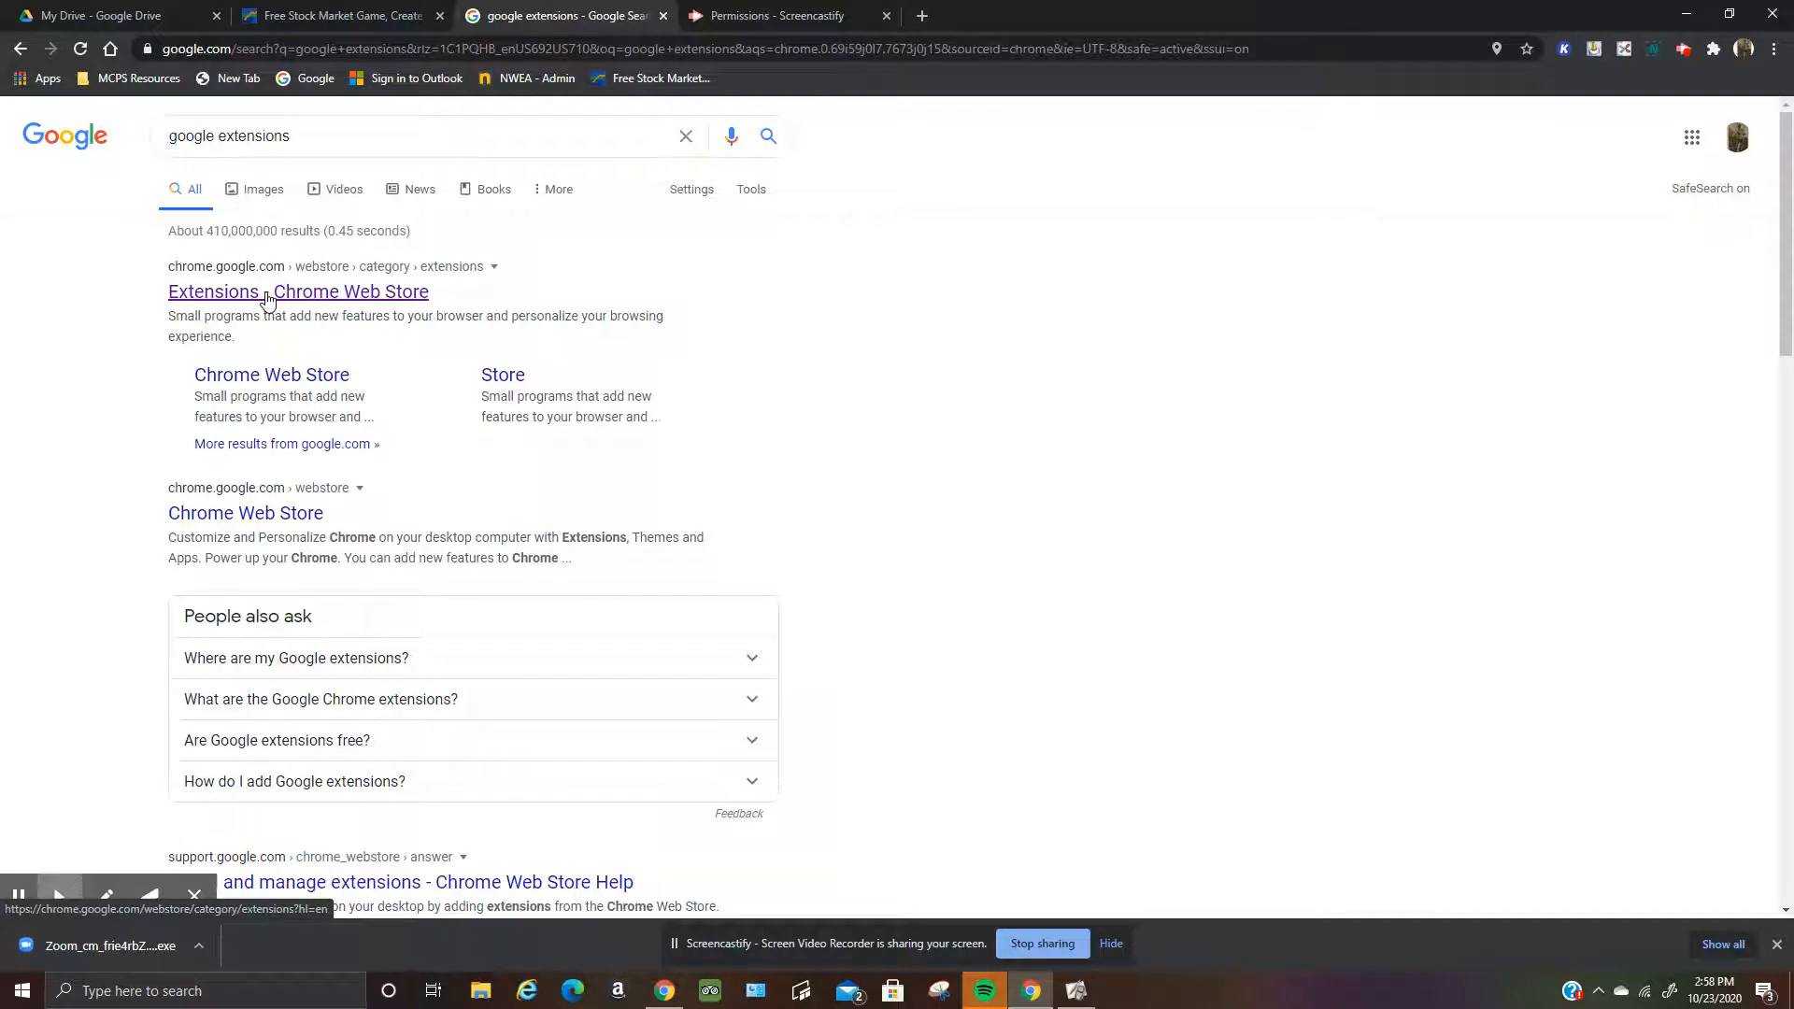
click(267, 295)
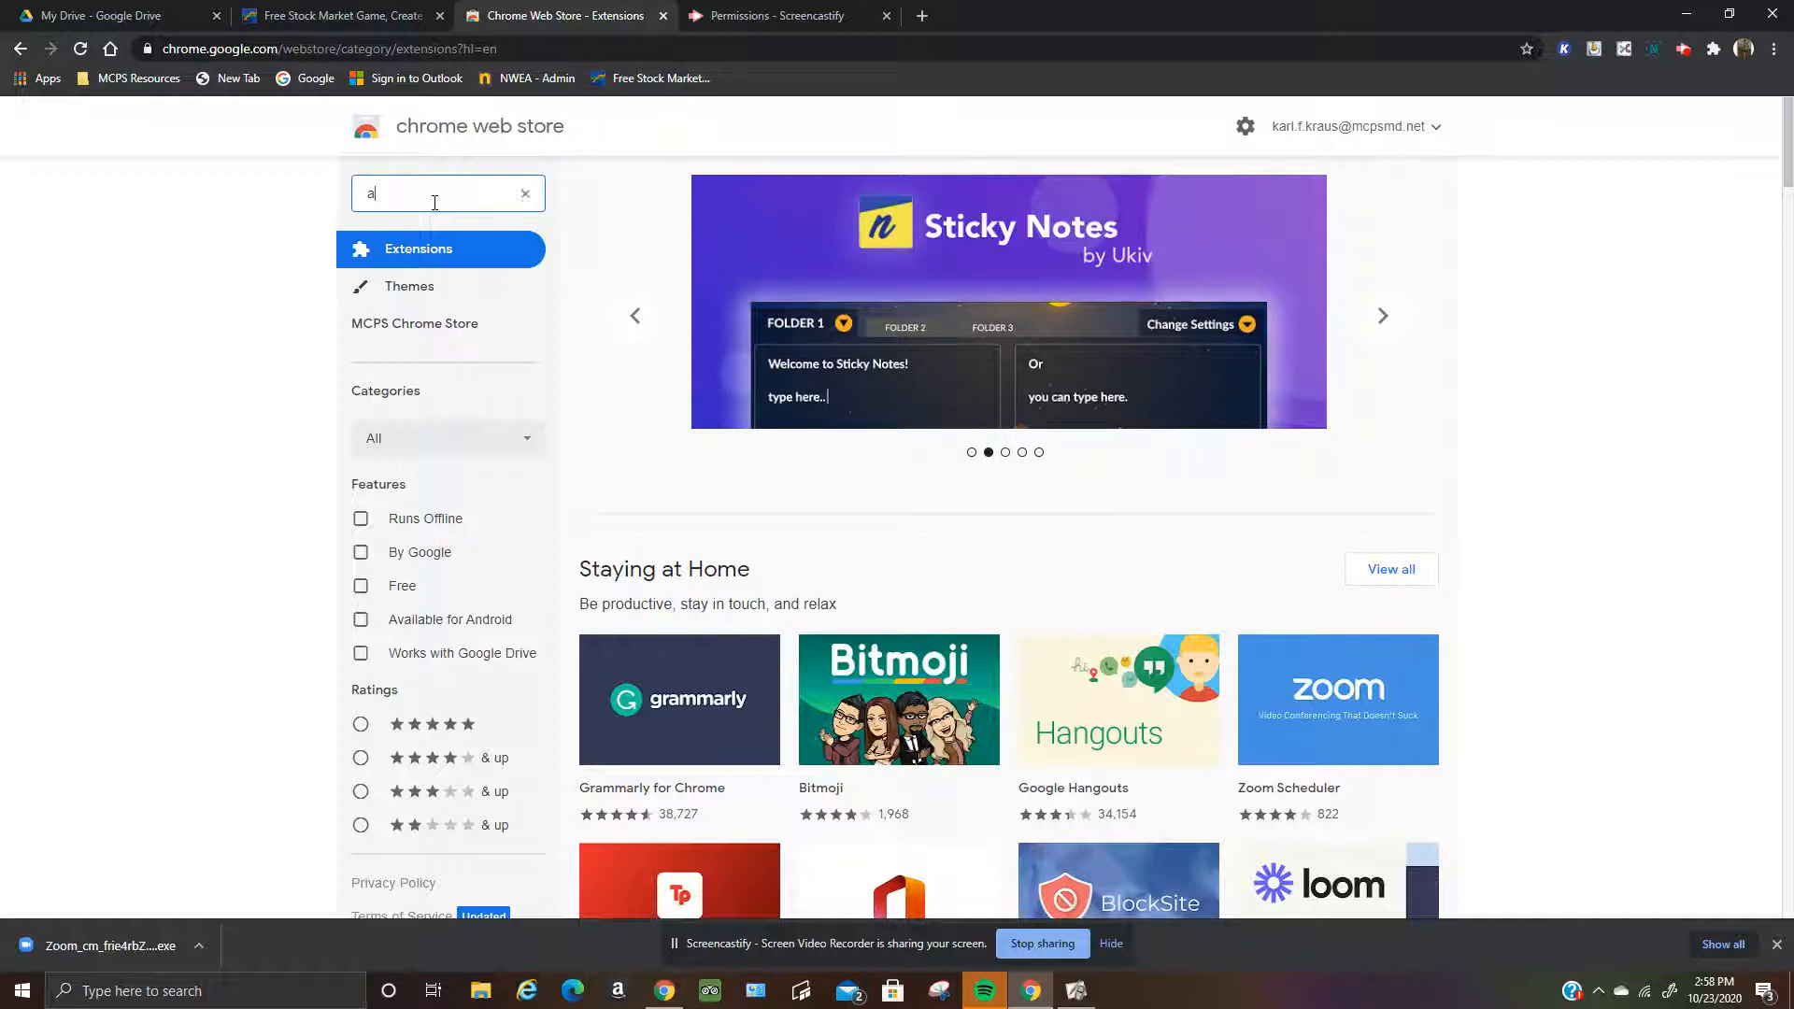
text(awesom)
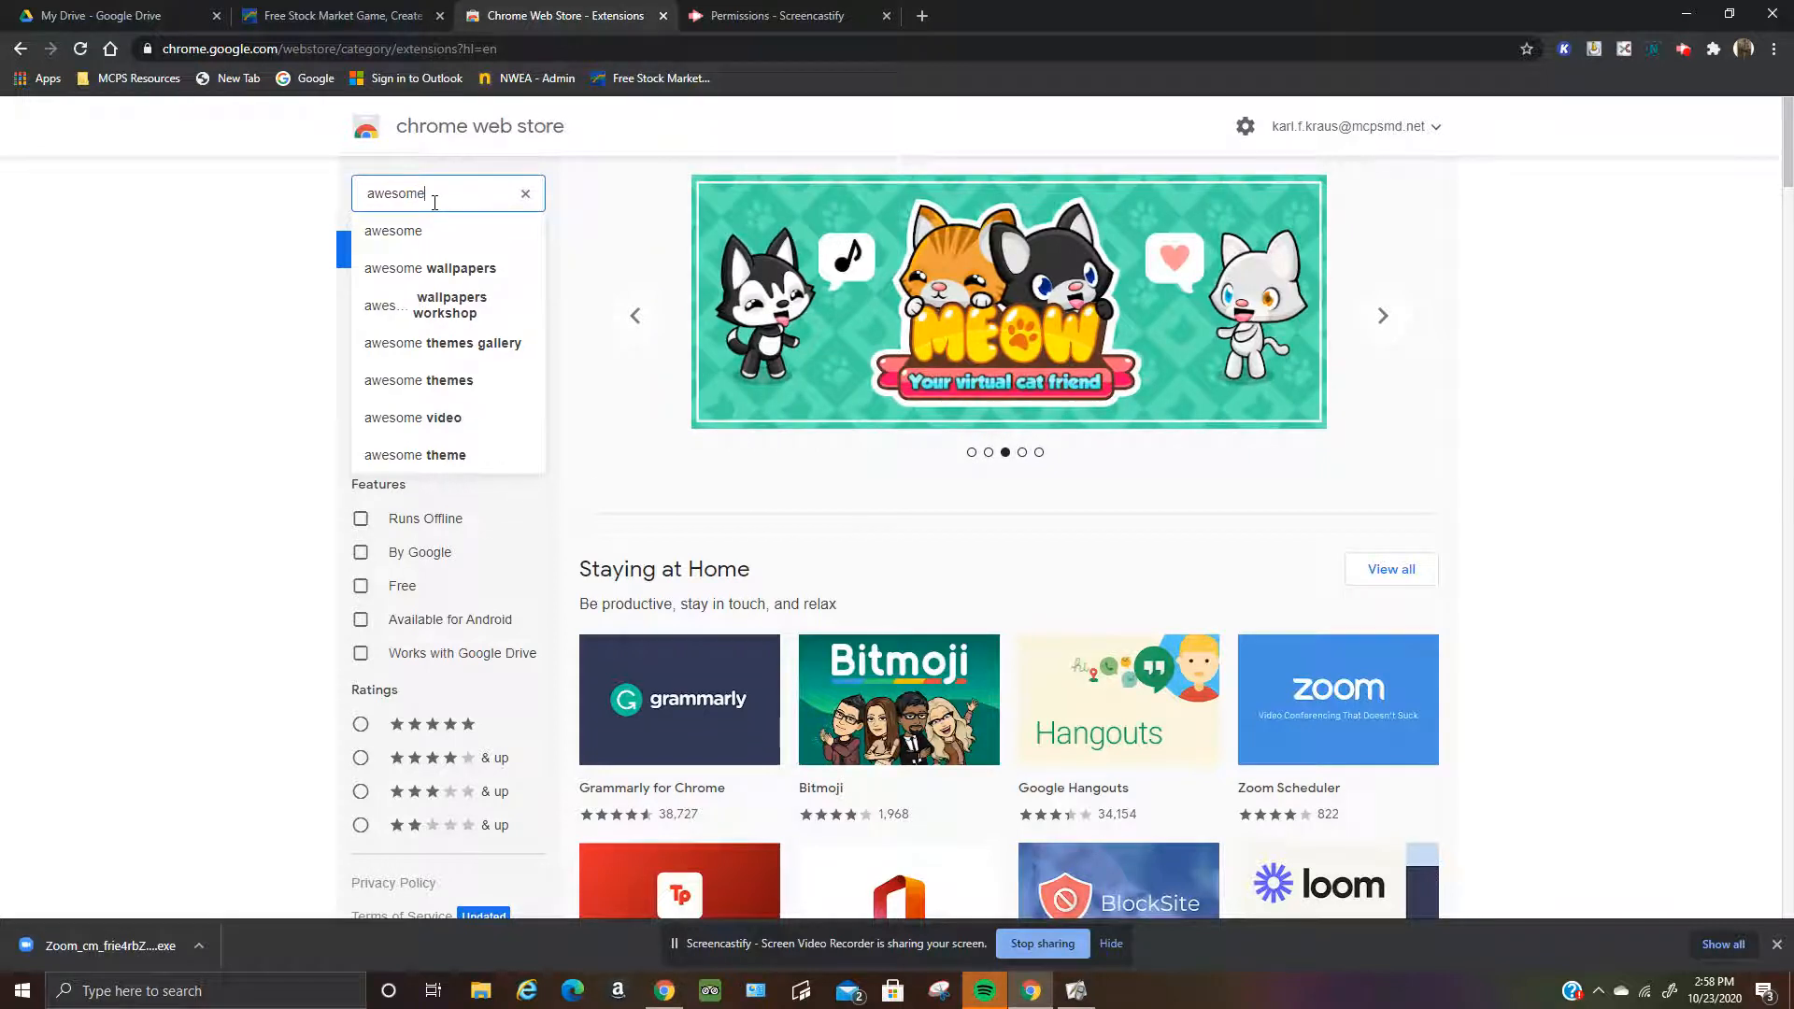
text(e )
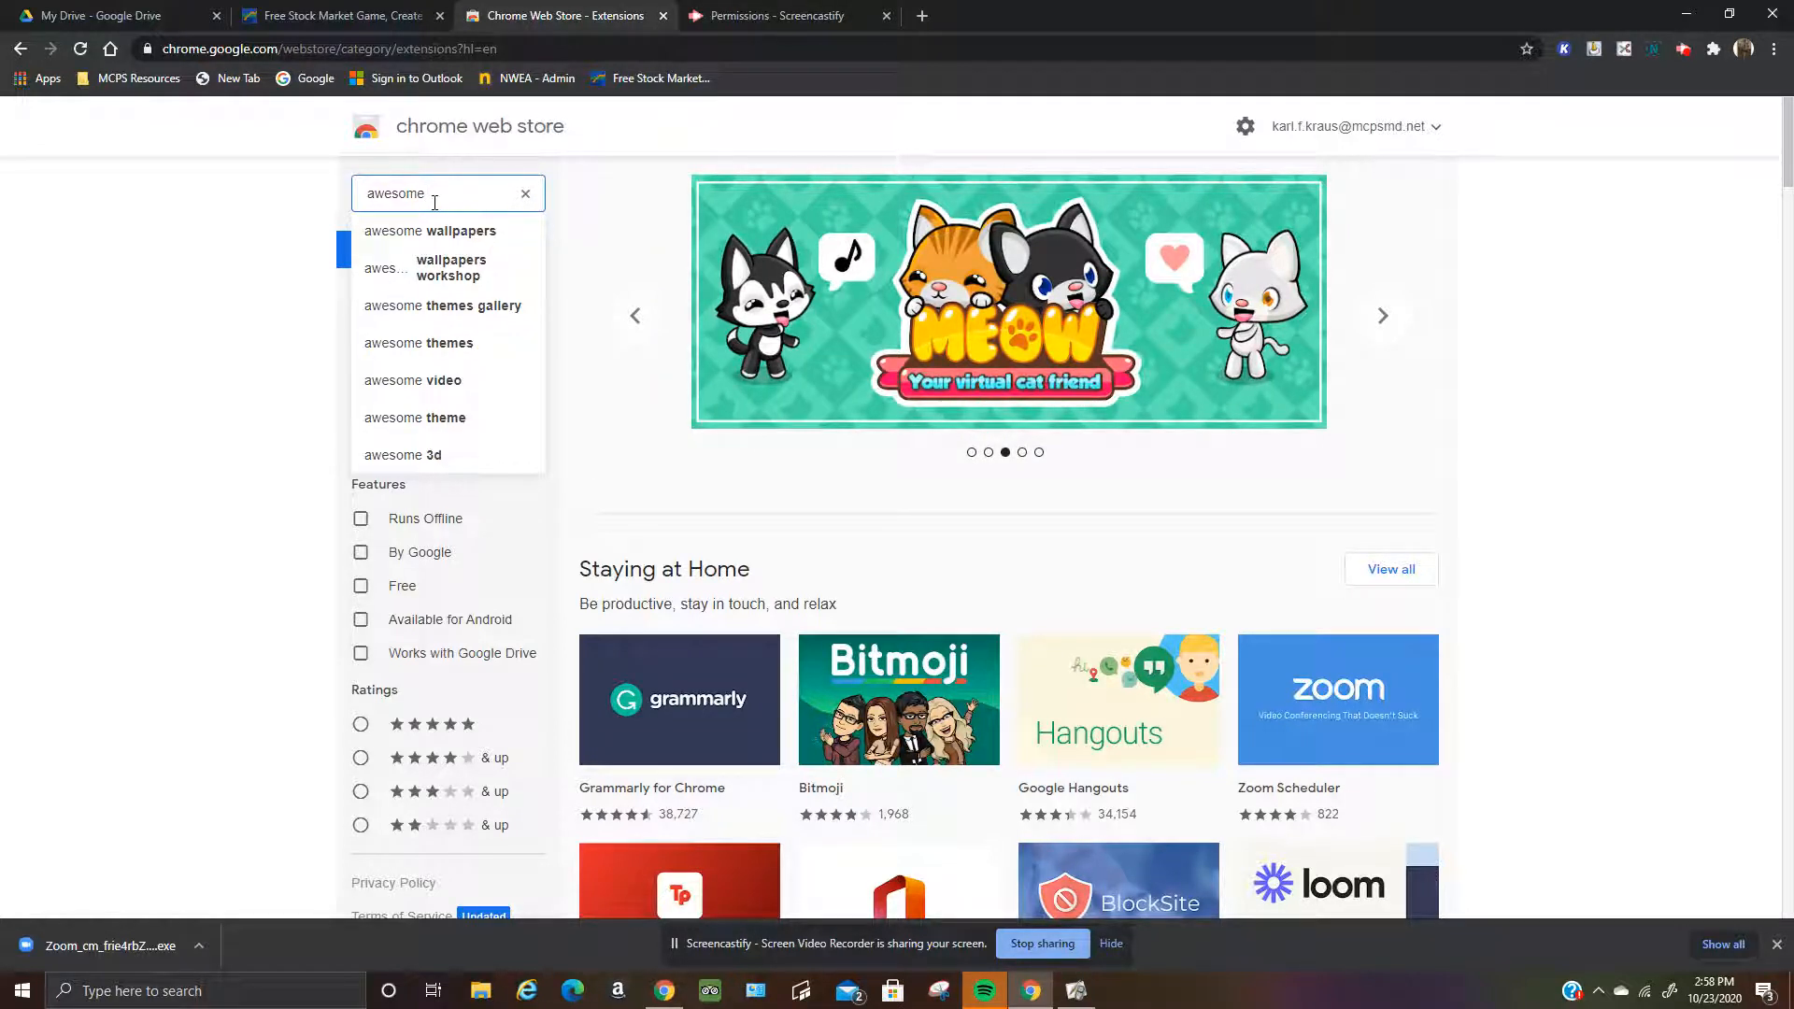
text(sc)
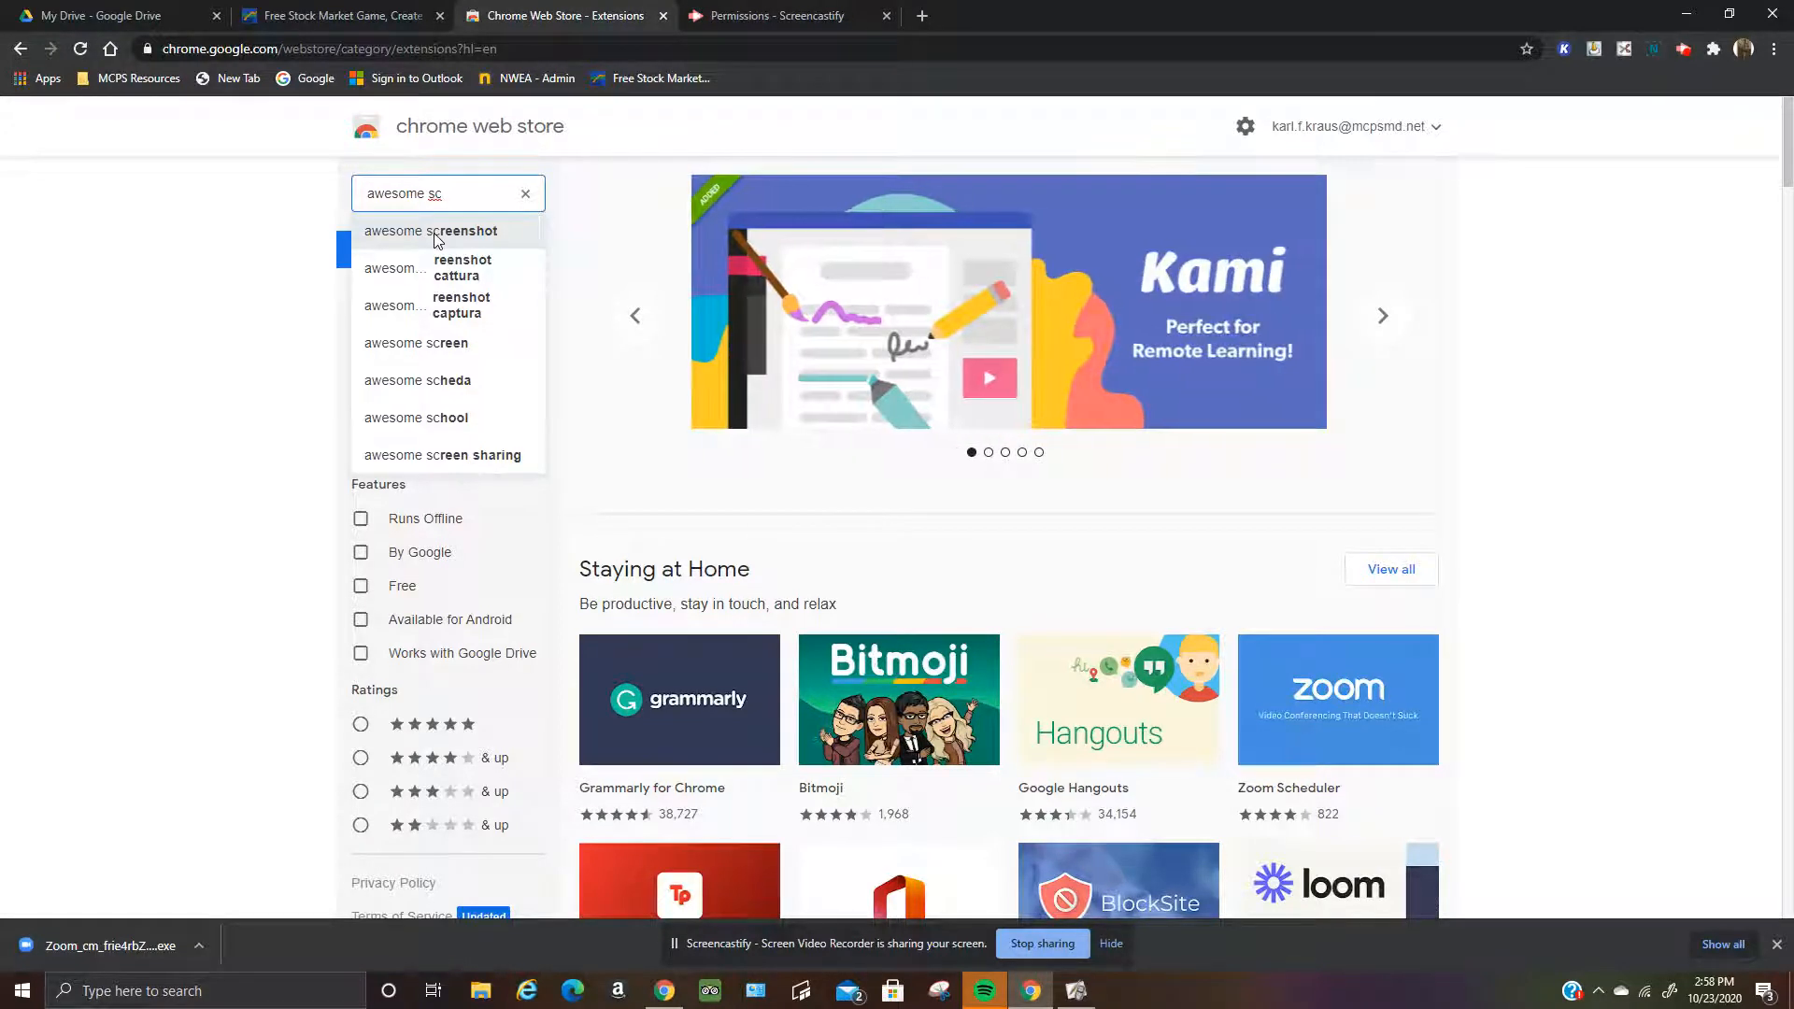
Step: Search the store for 'awesome screenshot' and open the Awesome Screenshot & Screen Recorder listing
click(435, 232)
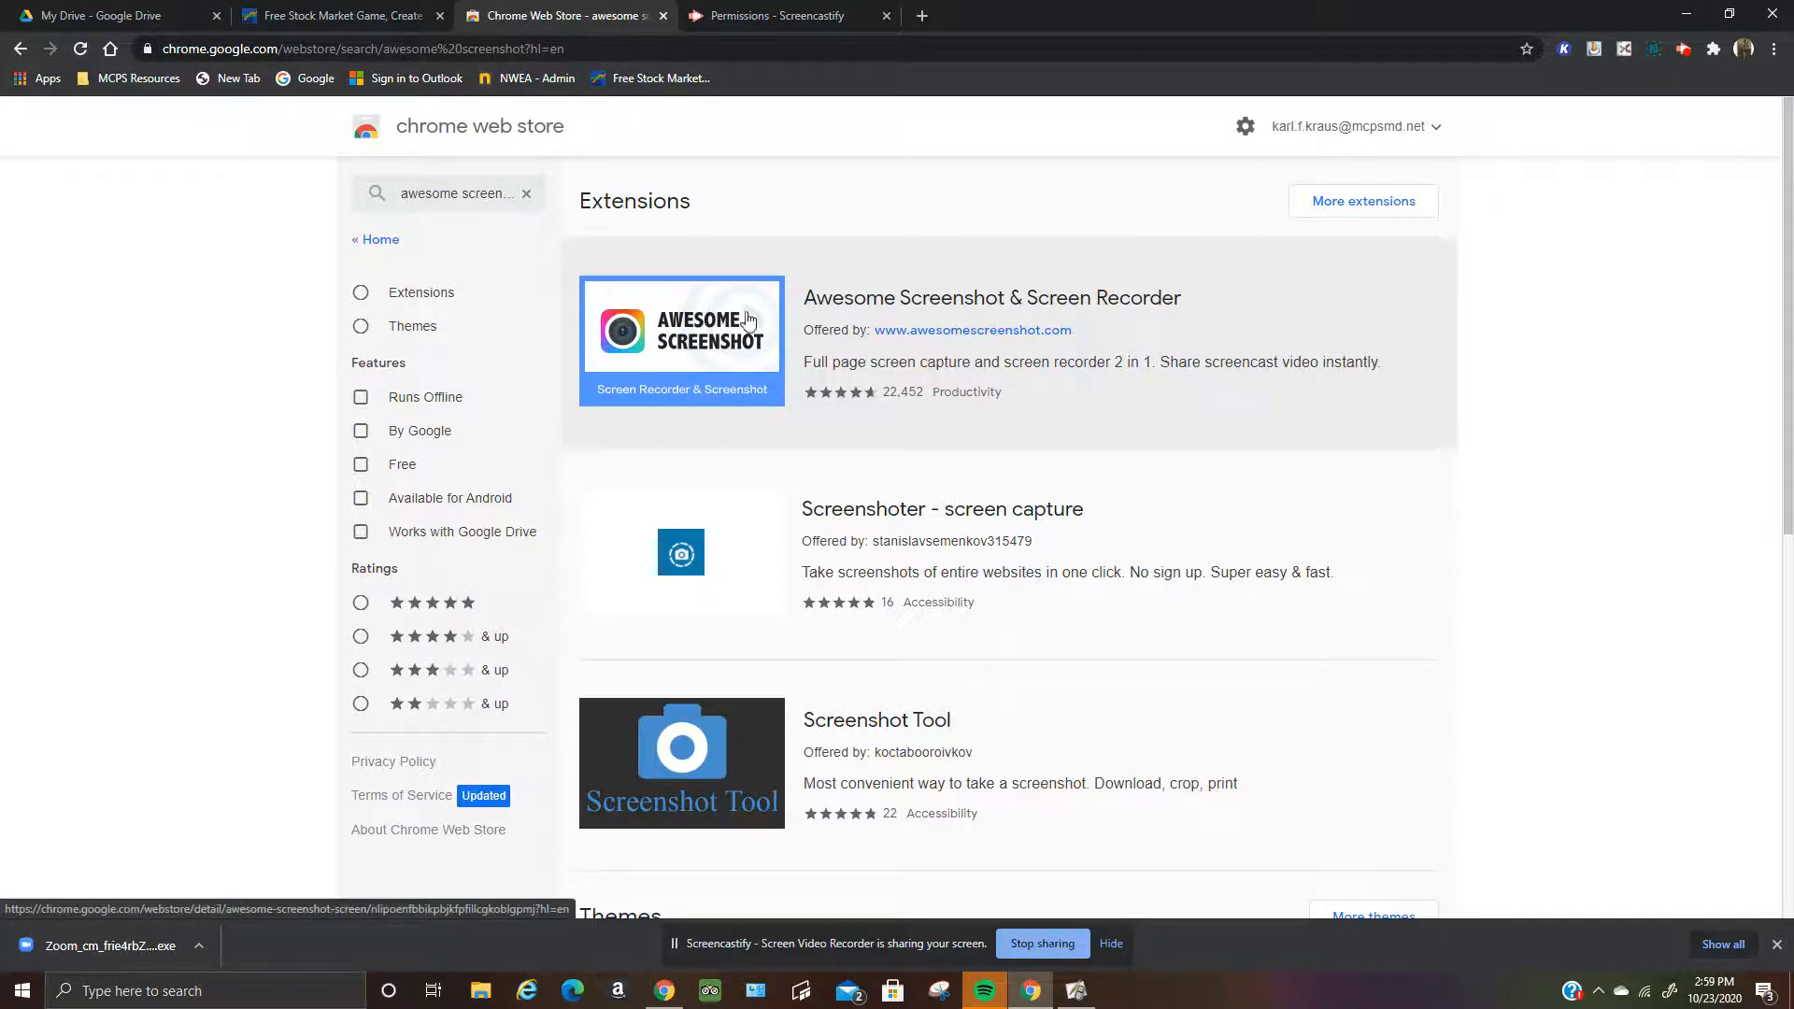
click(743, 321)
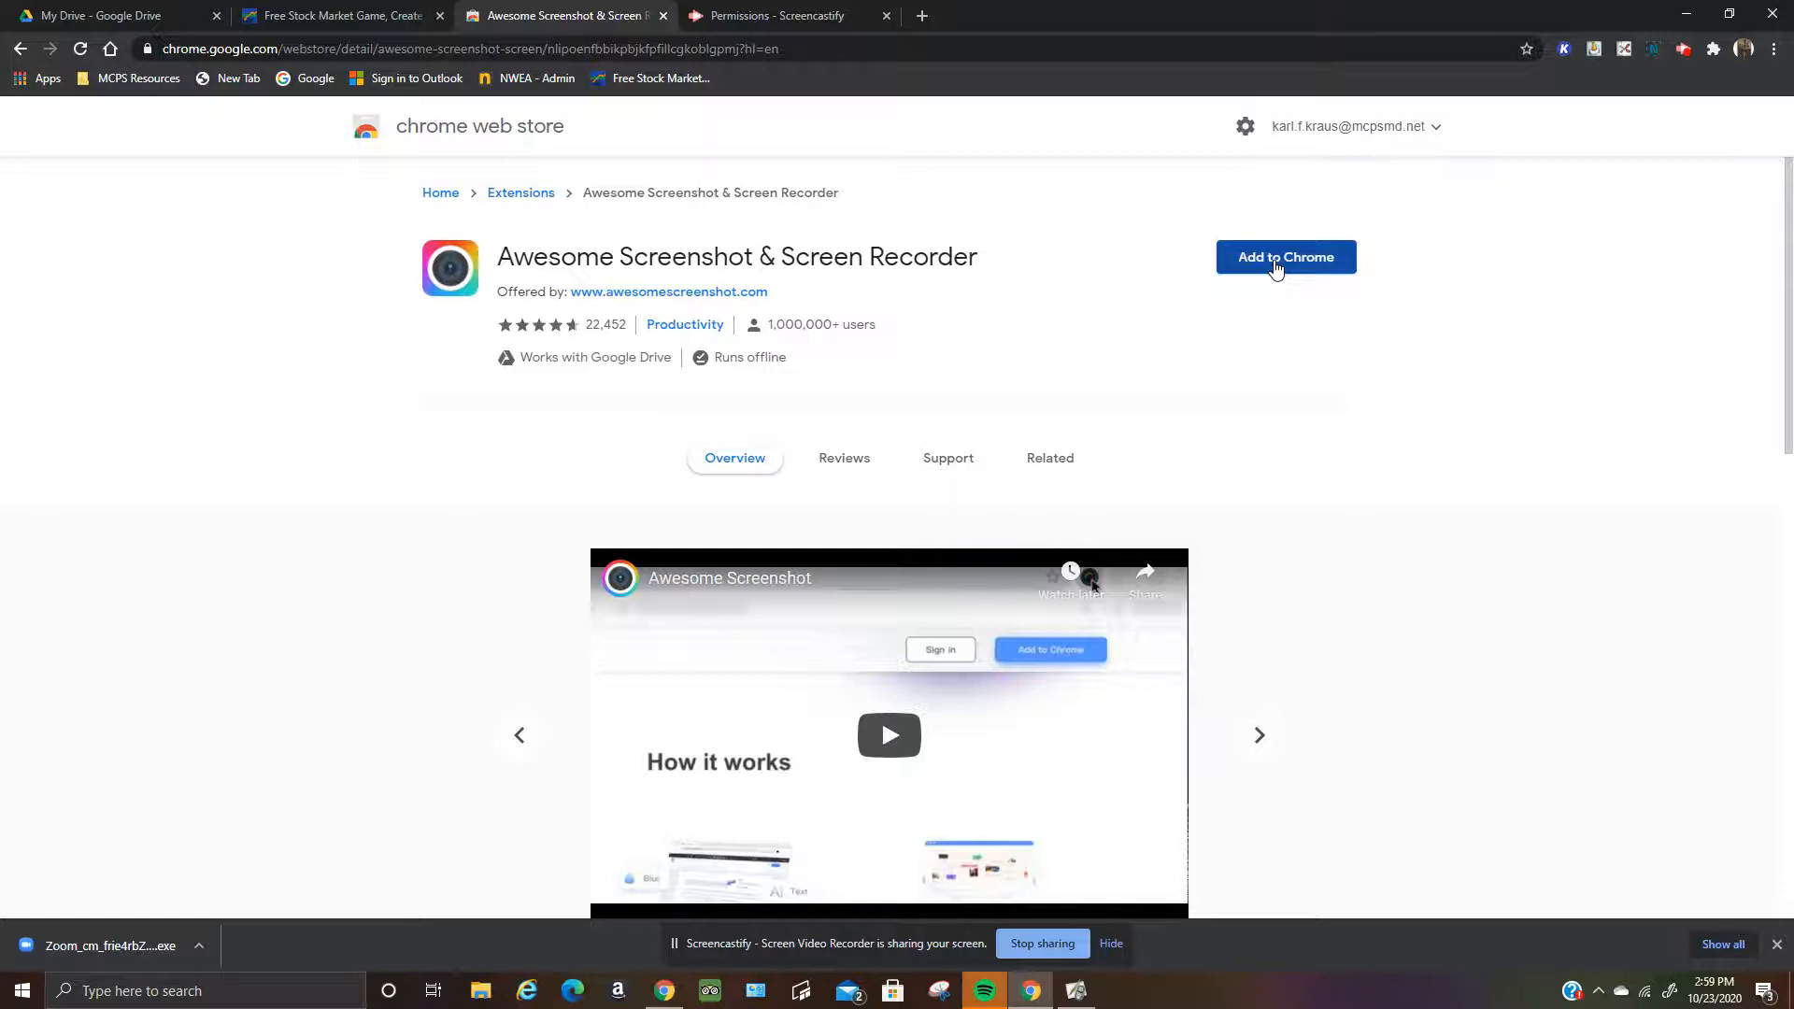
Step: Add Awesome Screenshot & Screen Recorder to Chrome and confirm the installation
click(1277, 260)
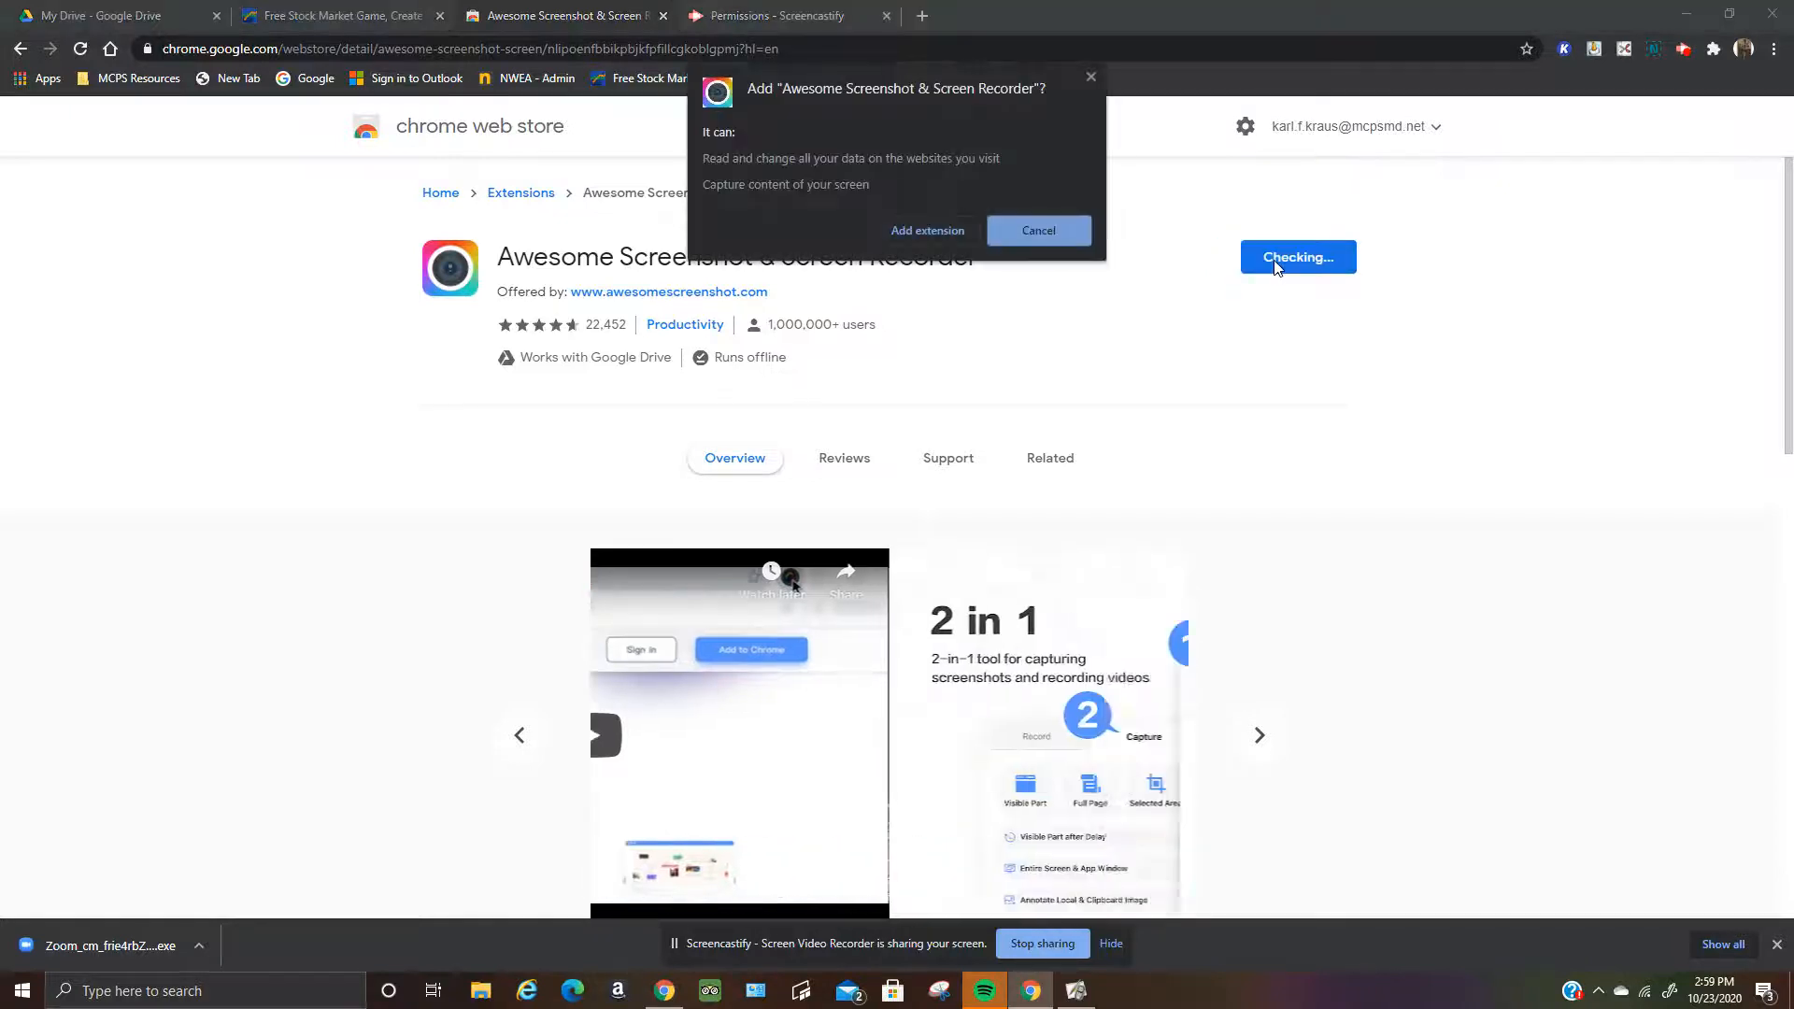
click(927, 229)
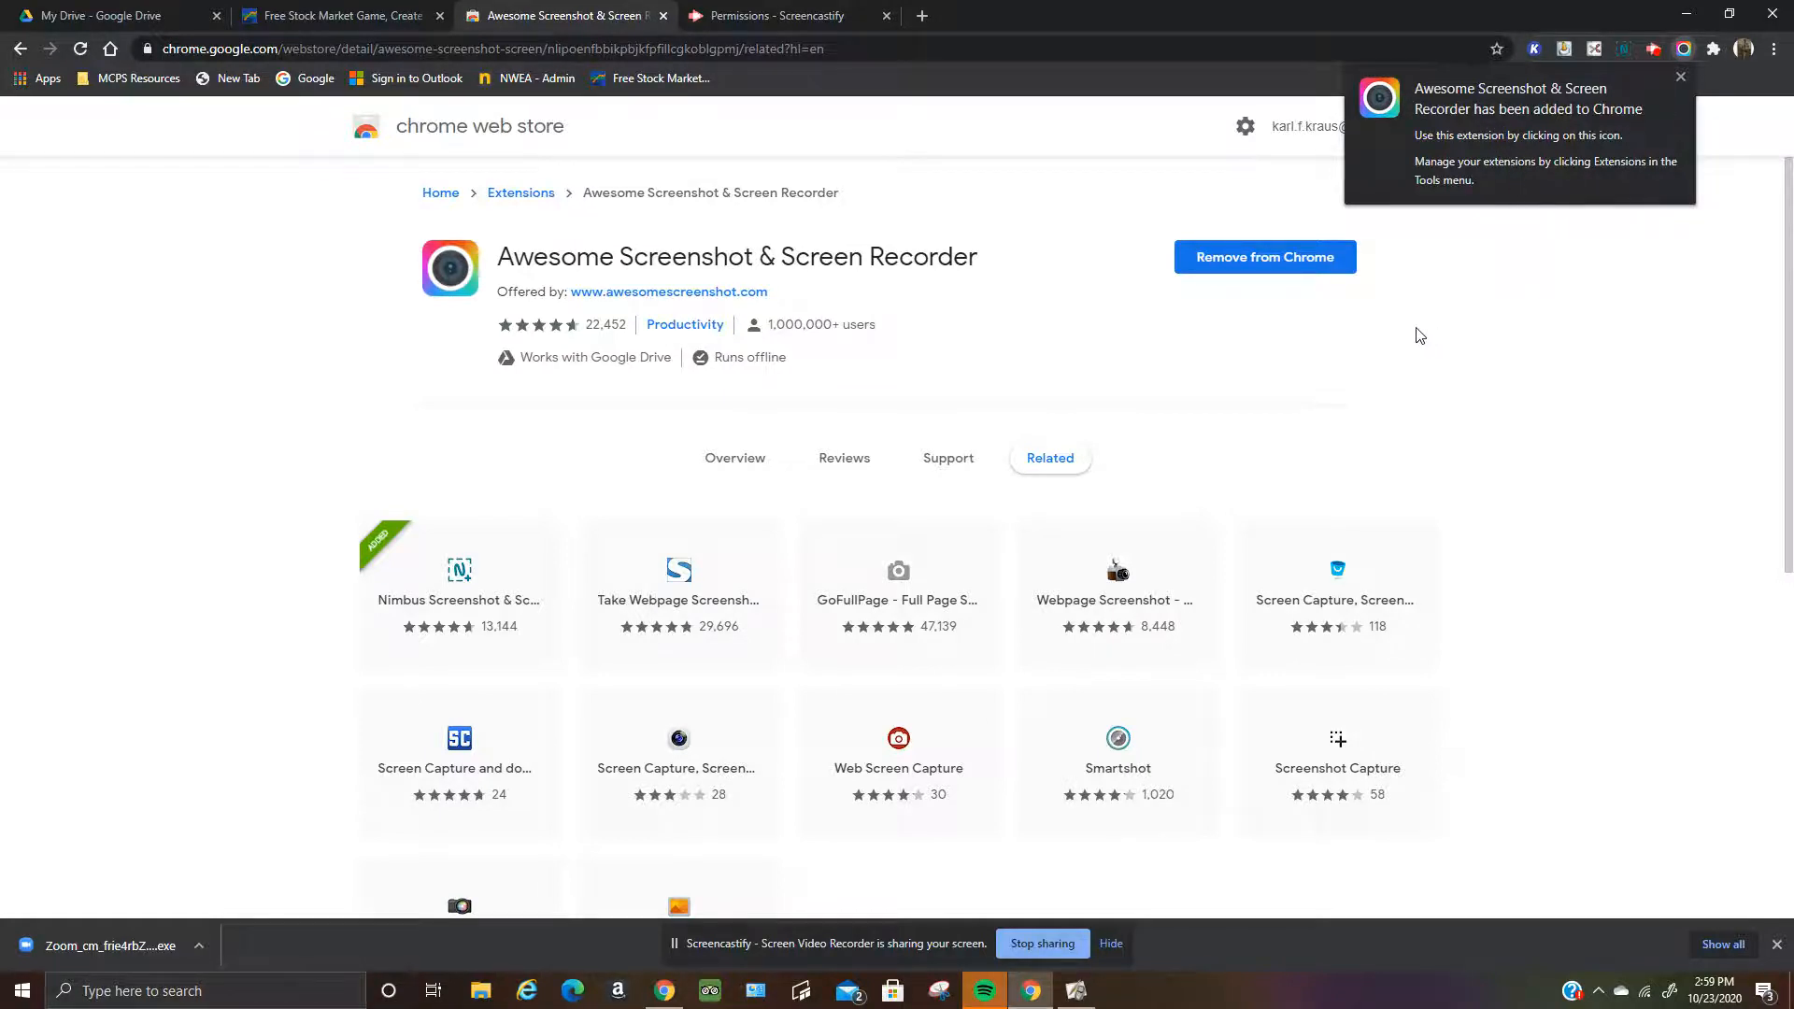
Step: Pin Awesome Screenshot from the Extensions menu and open its recording panel from the toolbar
click(1473, 333)
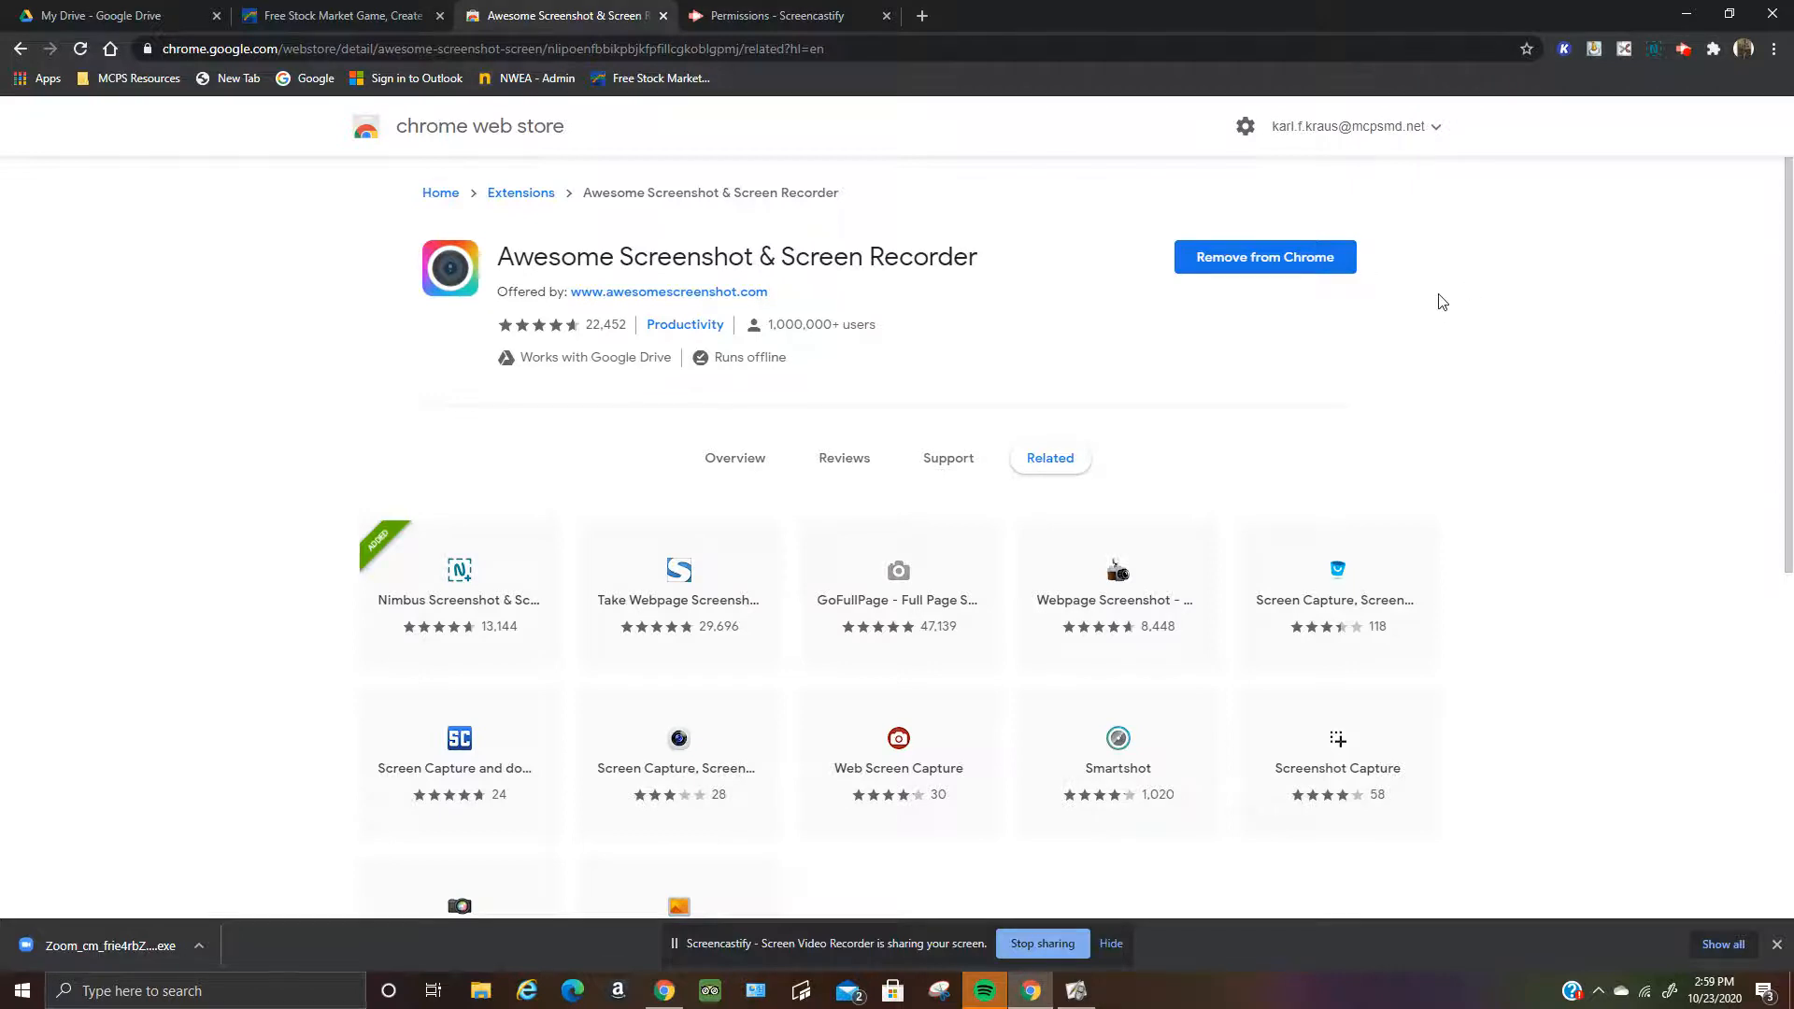
click(1714, 51)
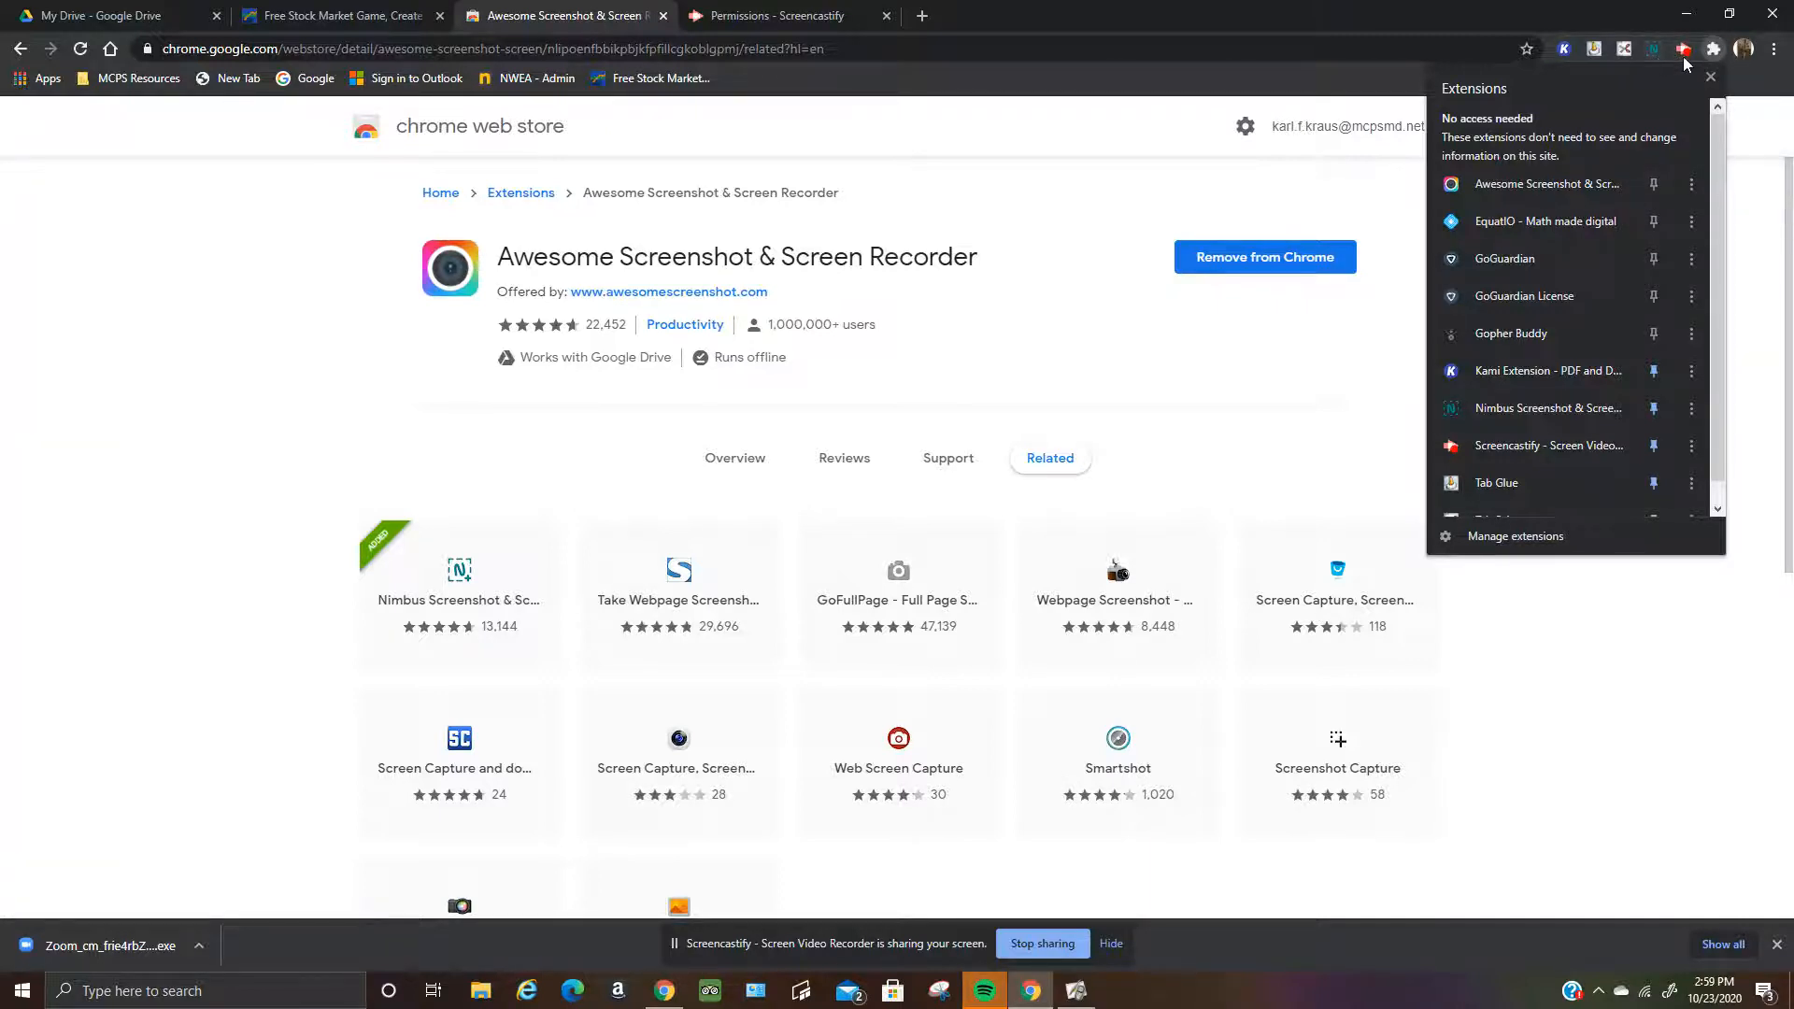
click(1652, 186)
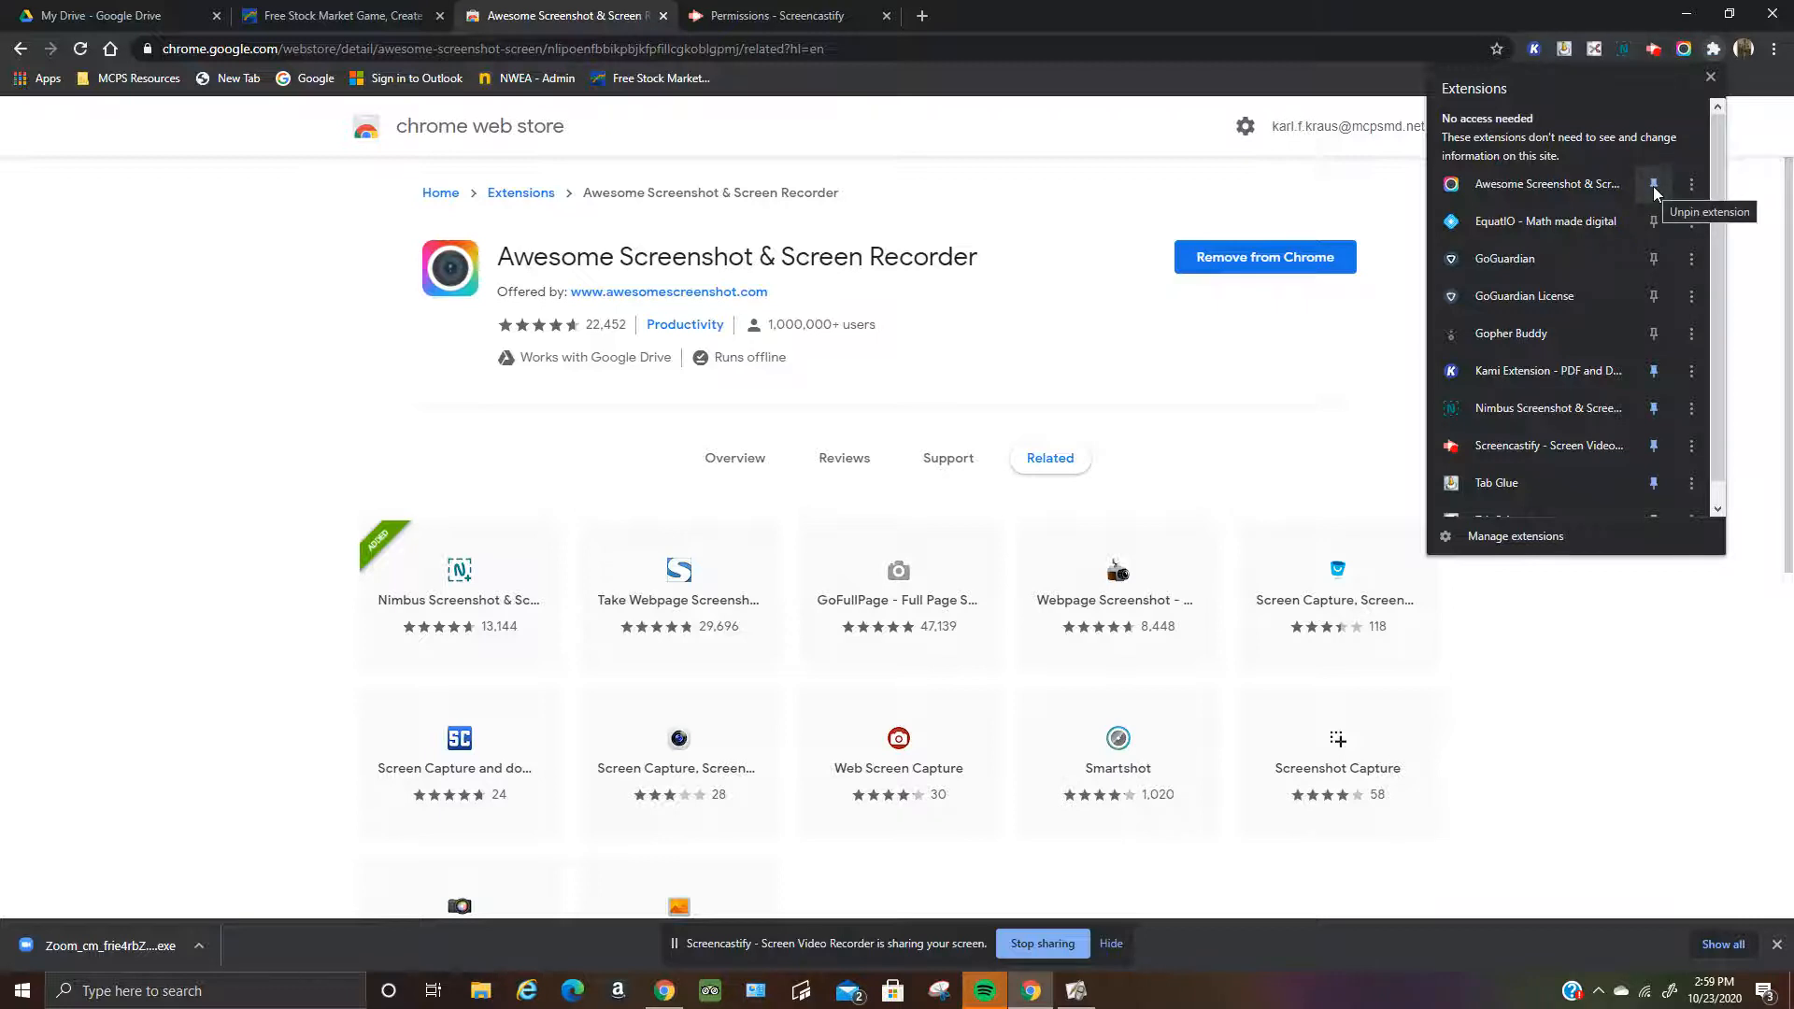
click(1715, 87)
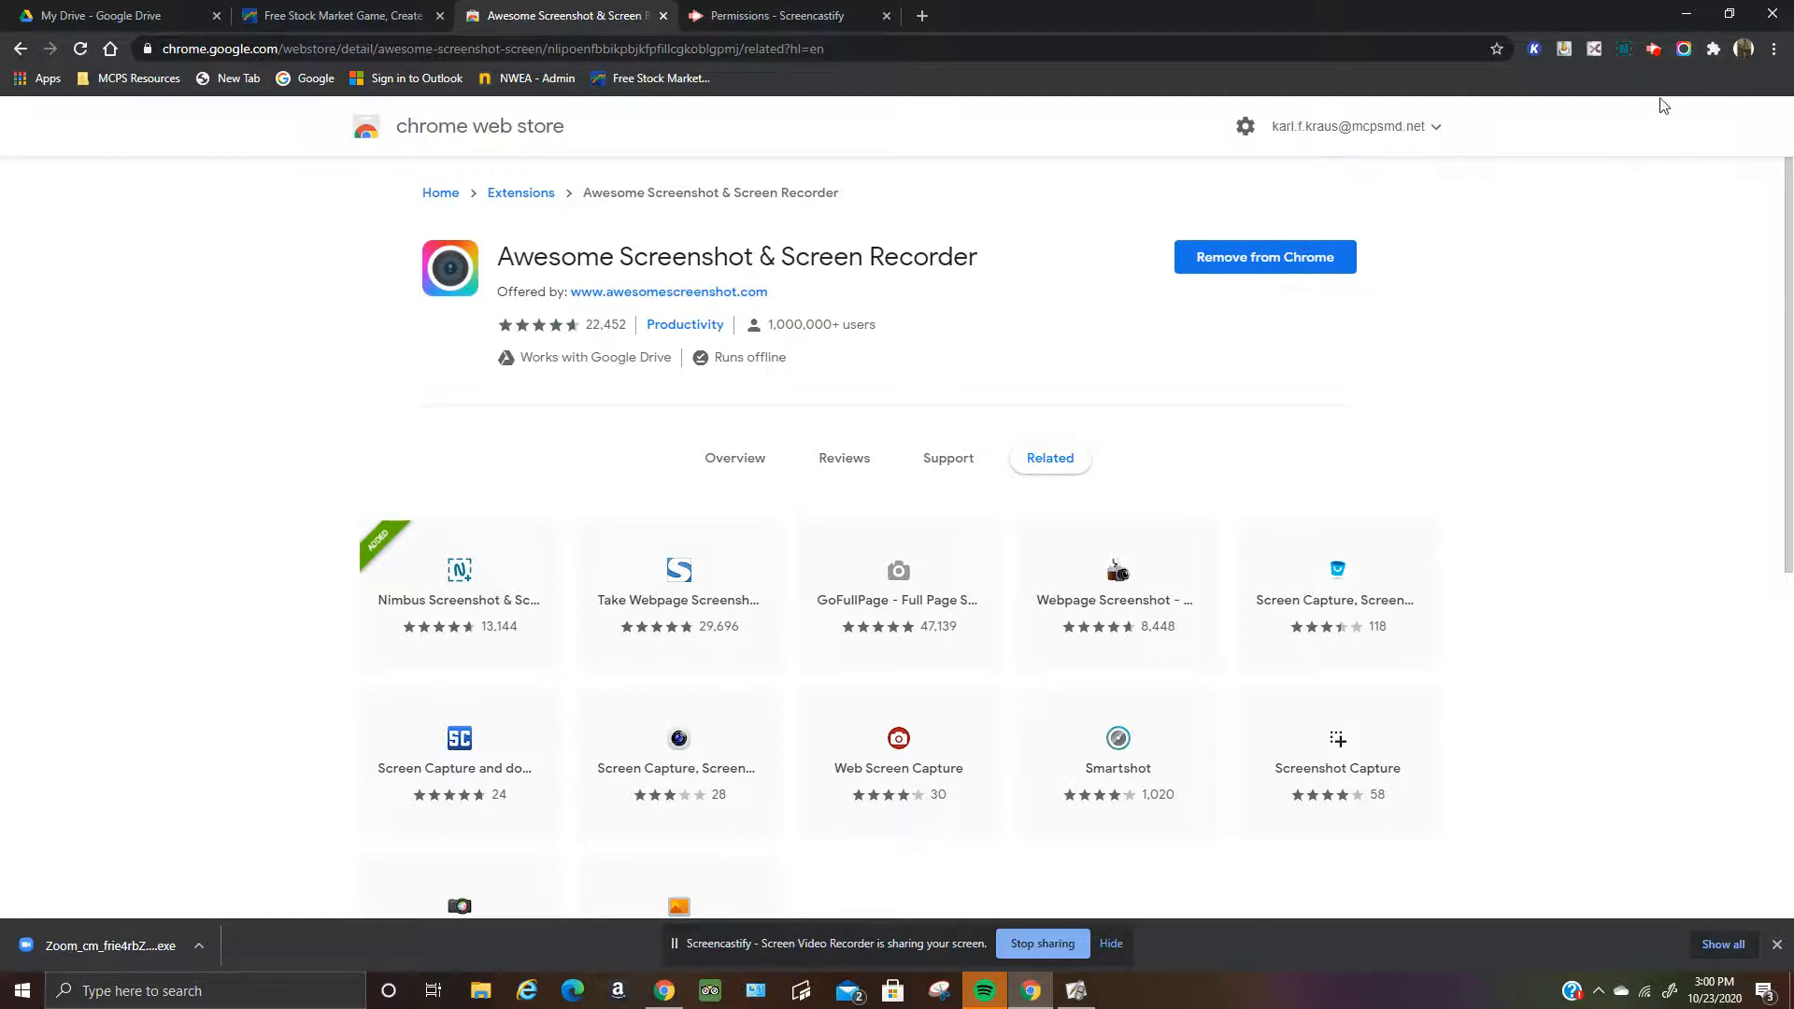
click(1685, 51)
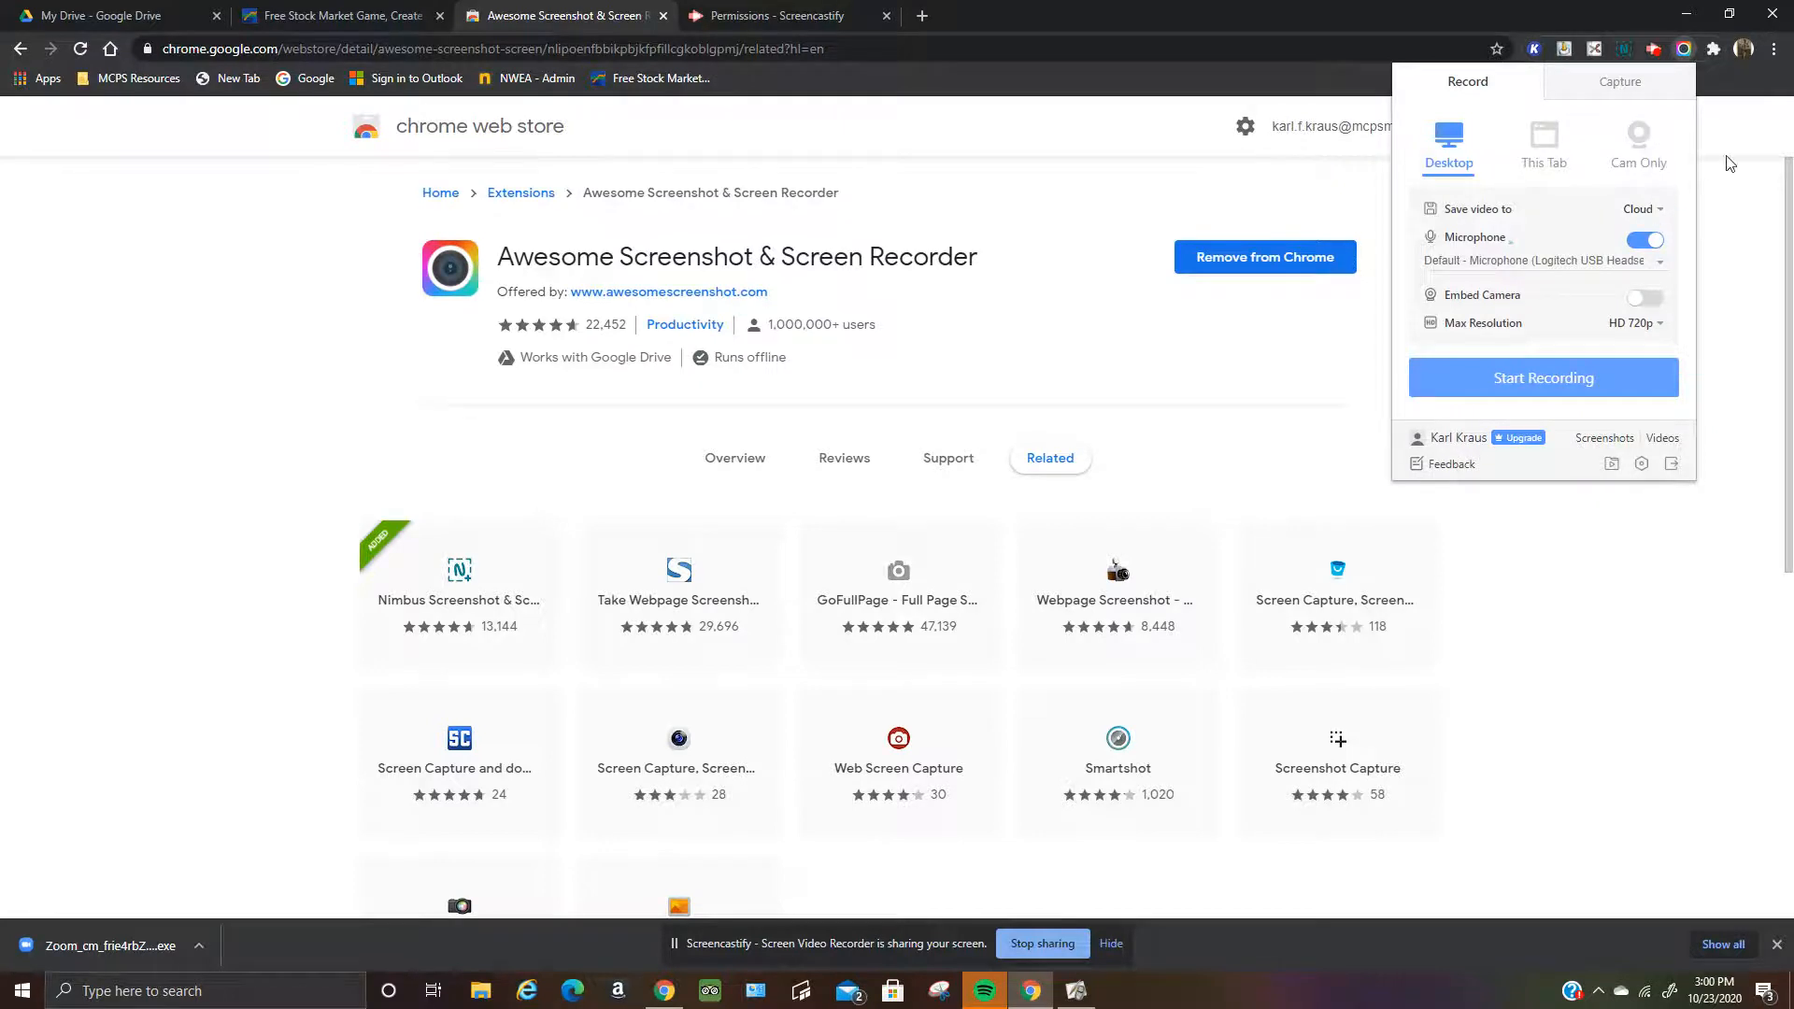
Step: Remove Awesome Screenshot from Chrome via the Extensions menu, then start a fresh new tab
click(1733, 167)
click(1714, 51)
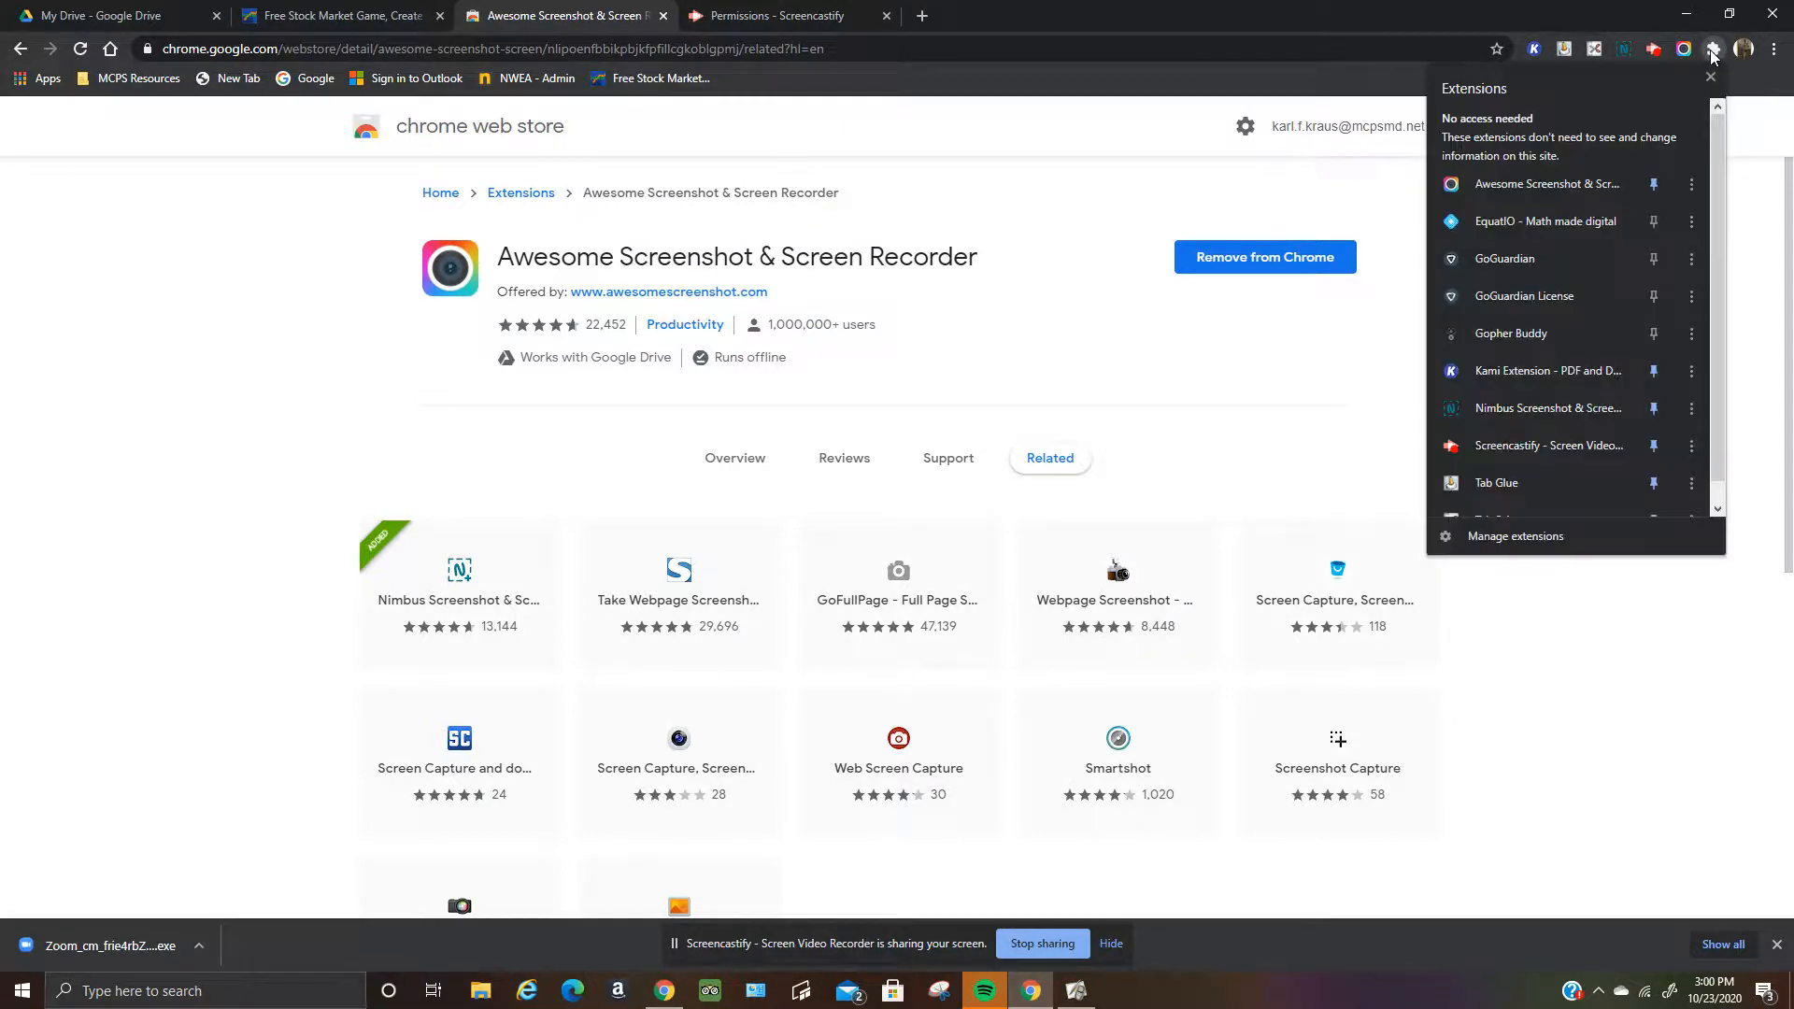
click(1693, 185)
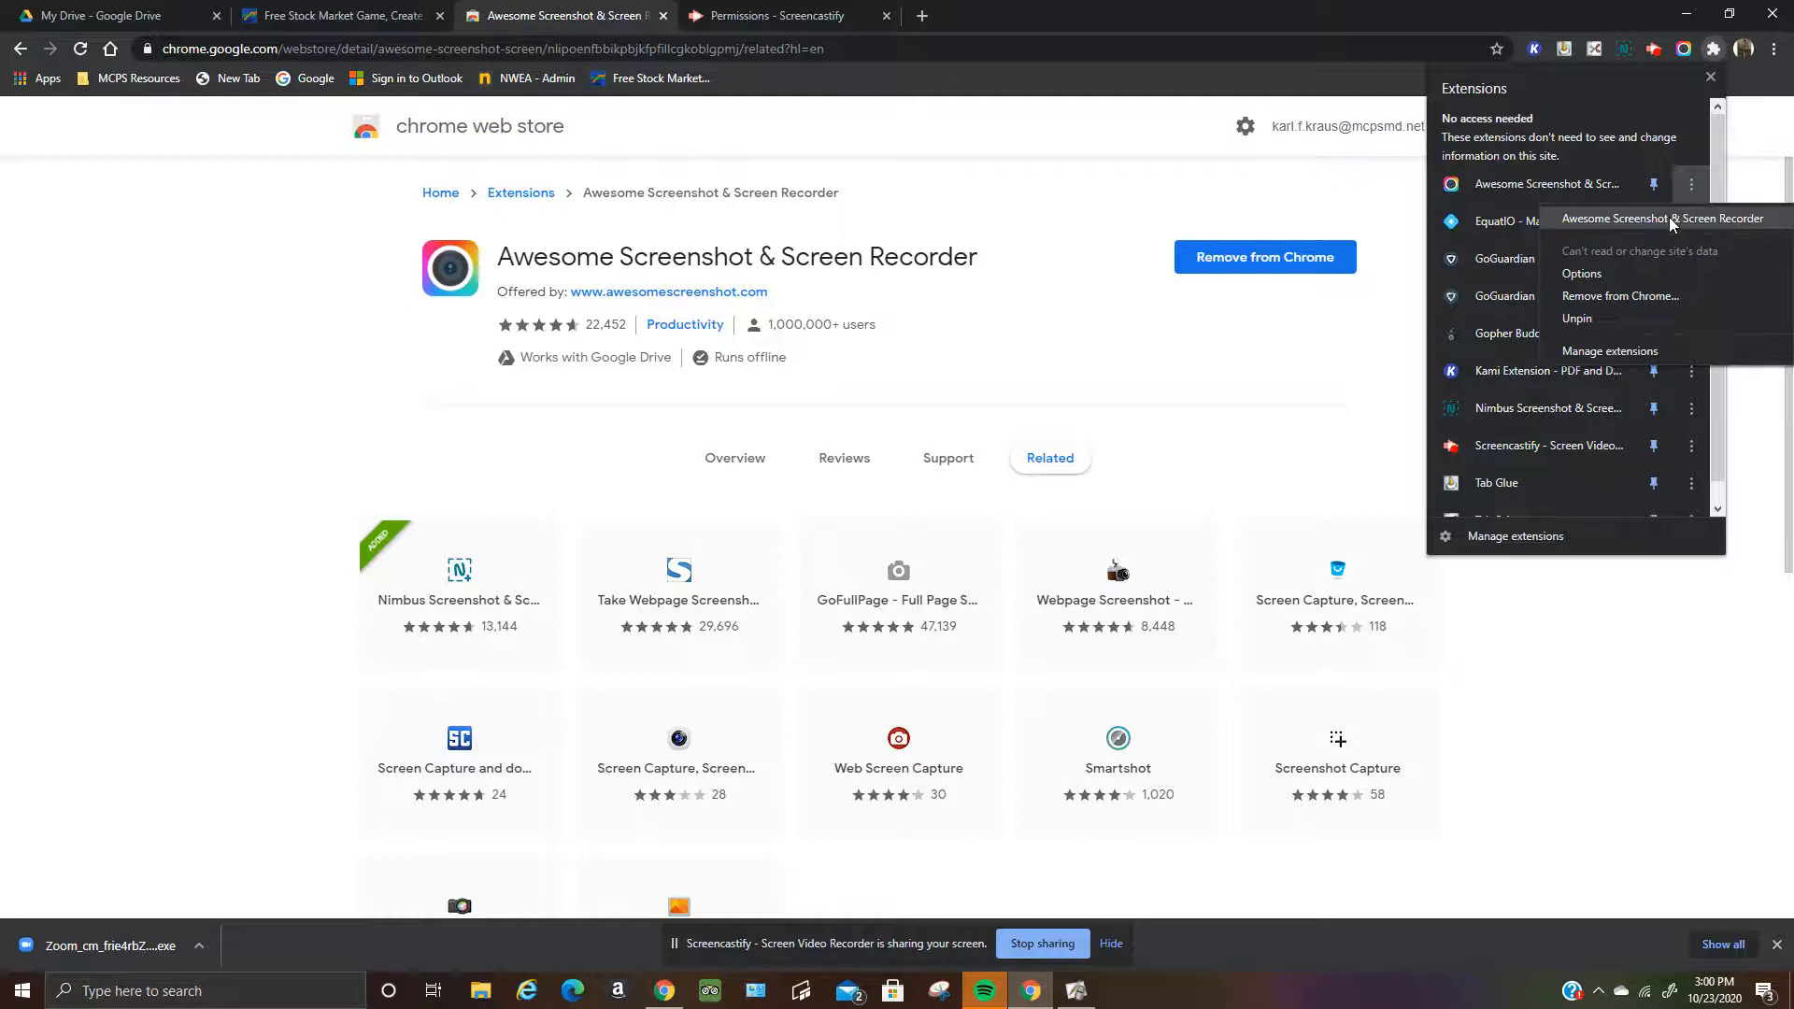
click(1612, 296)
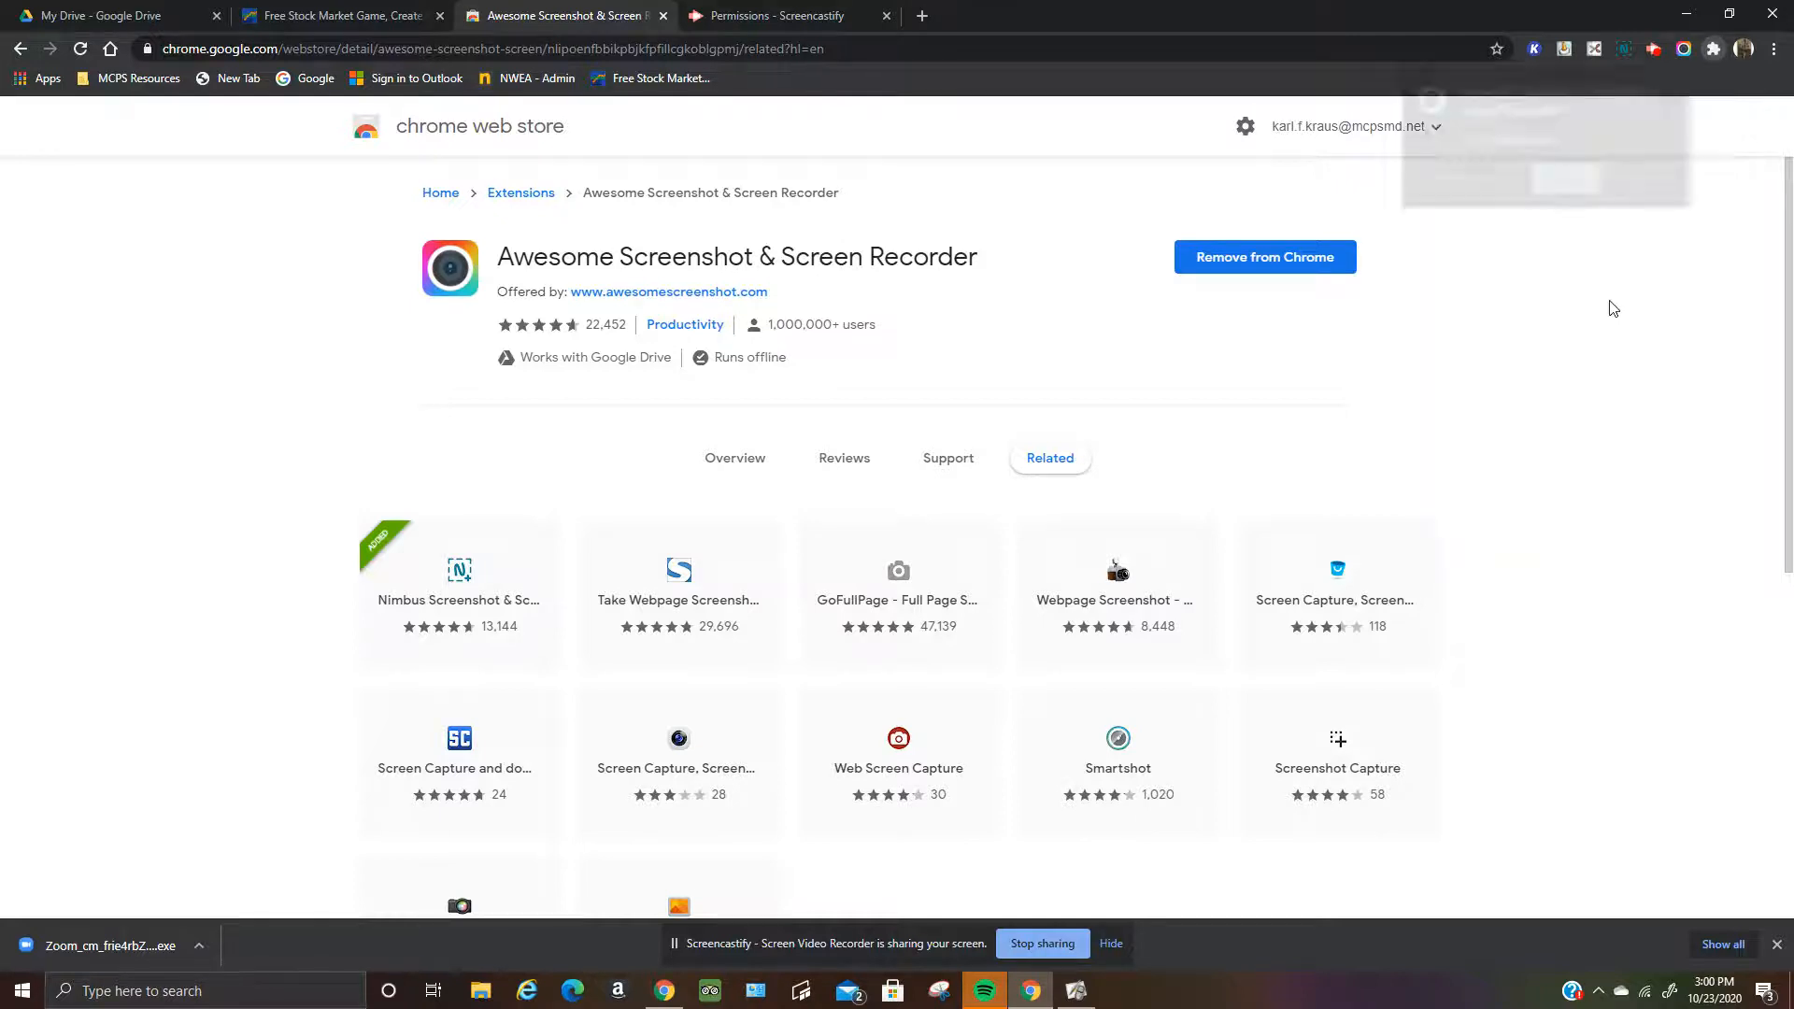
click(1574, 180)
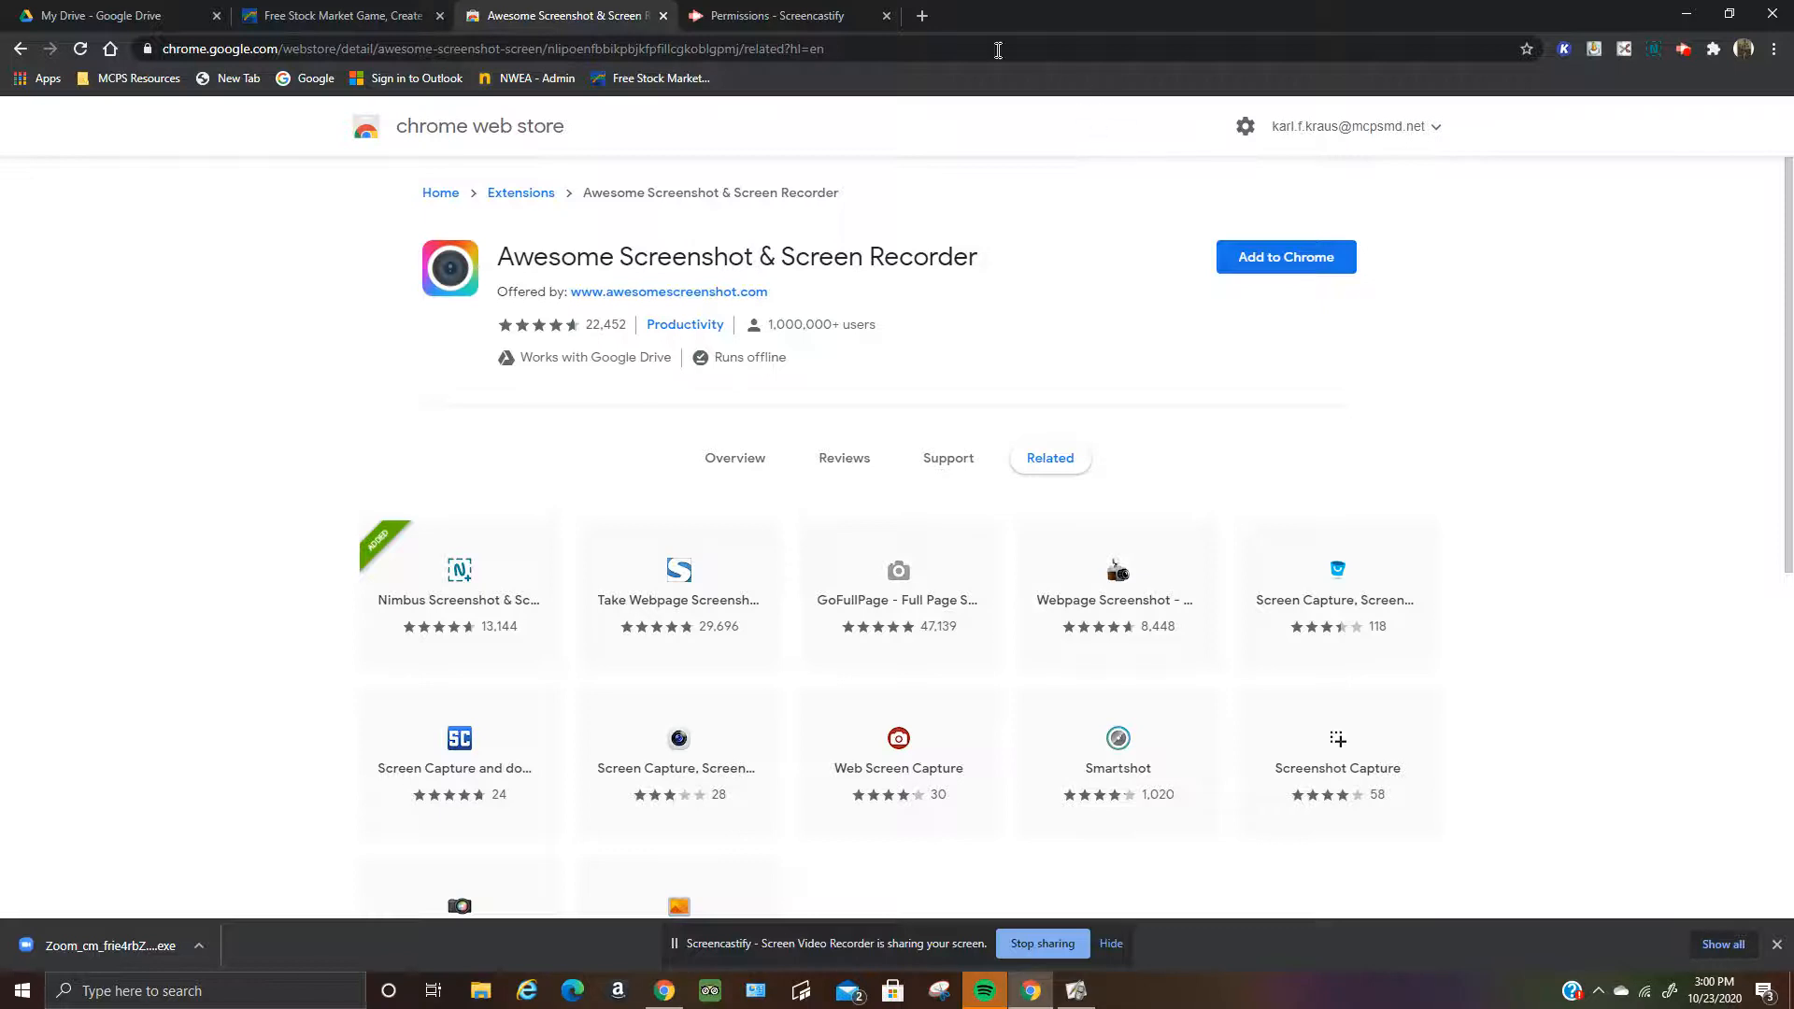
click(919, 18)
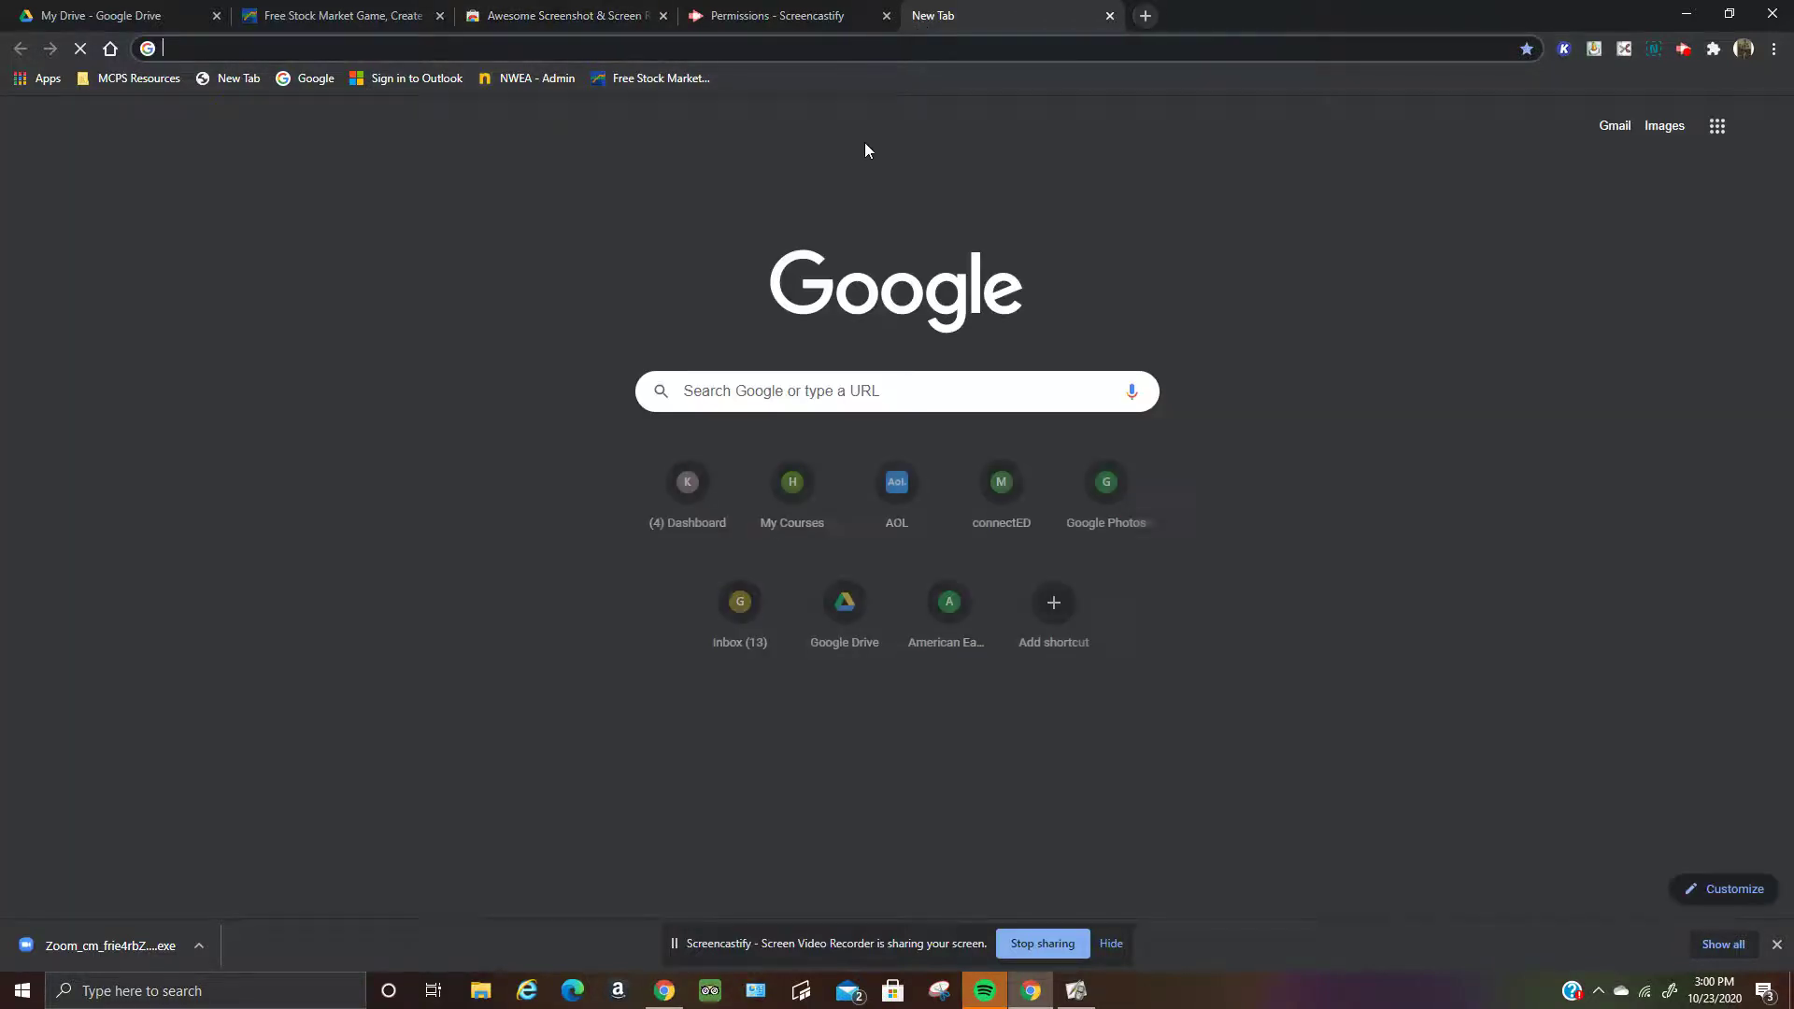
Step: Search Google for 'google extensions' and open the Chrome Web Store extensions page
click(727, 389)
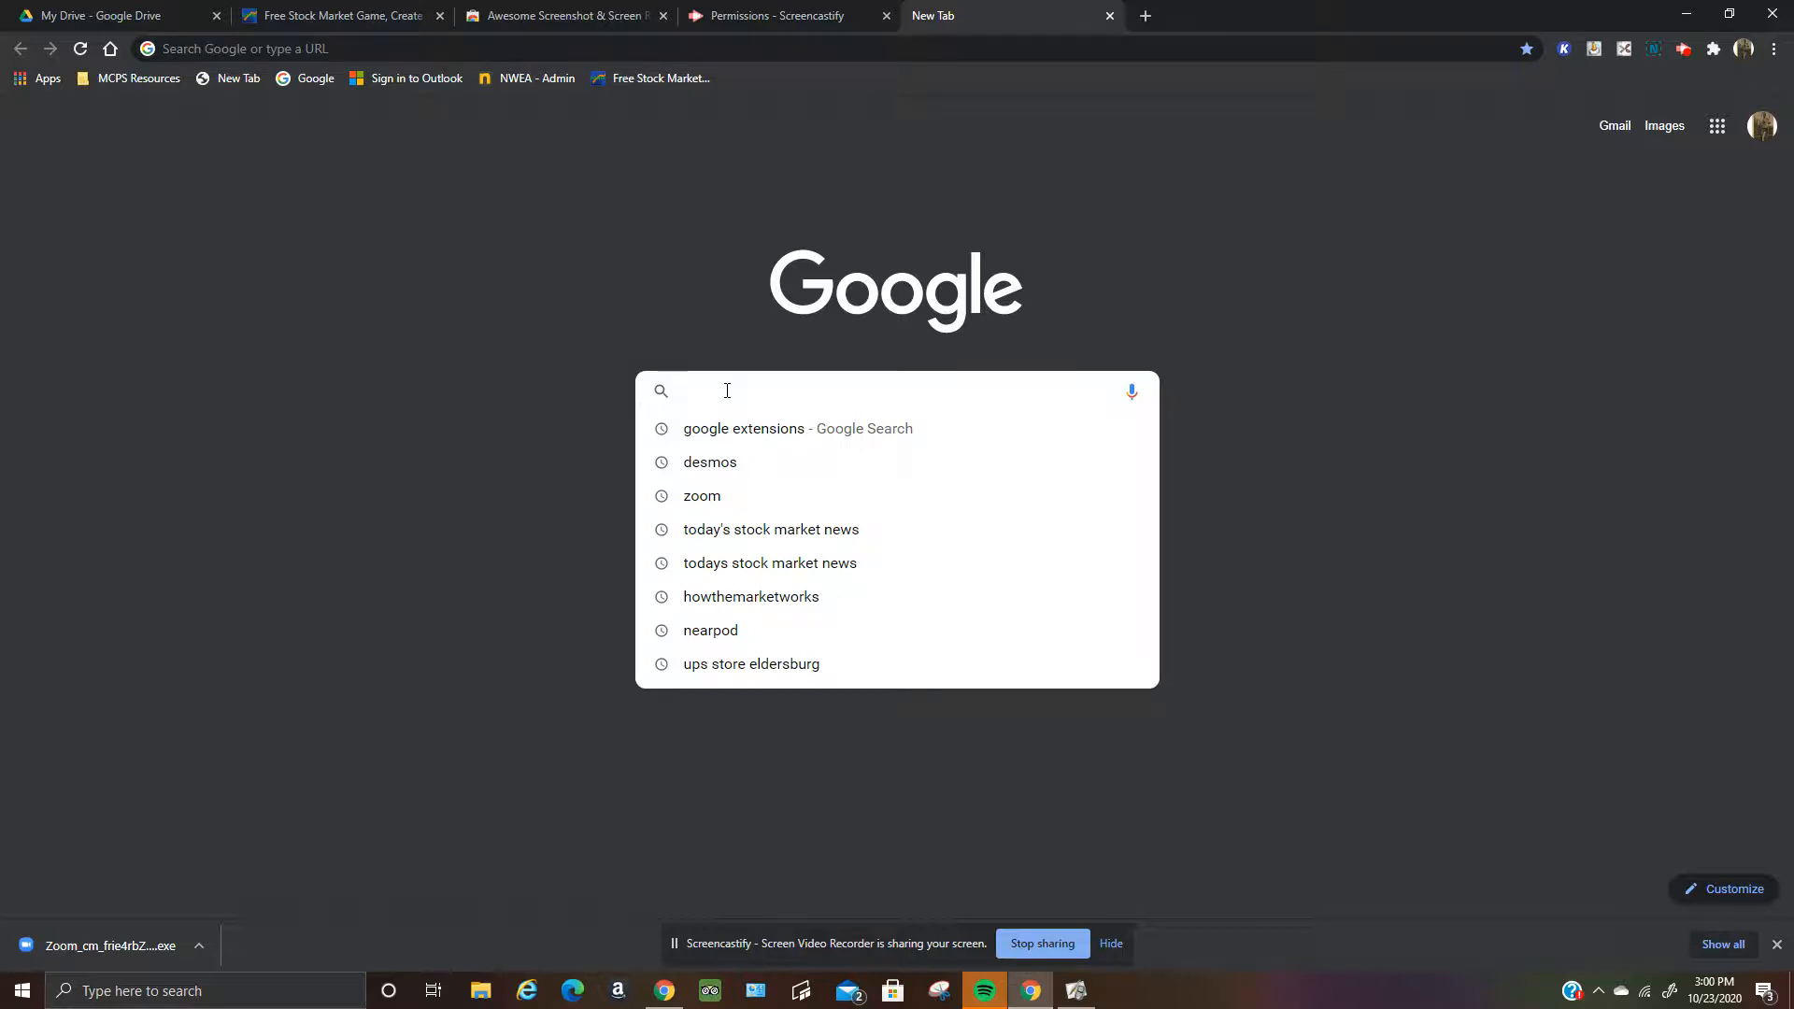
text(goog)
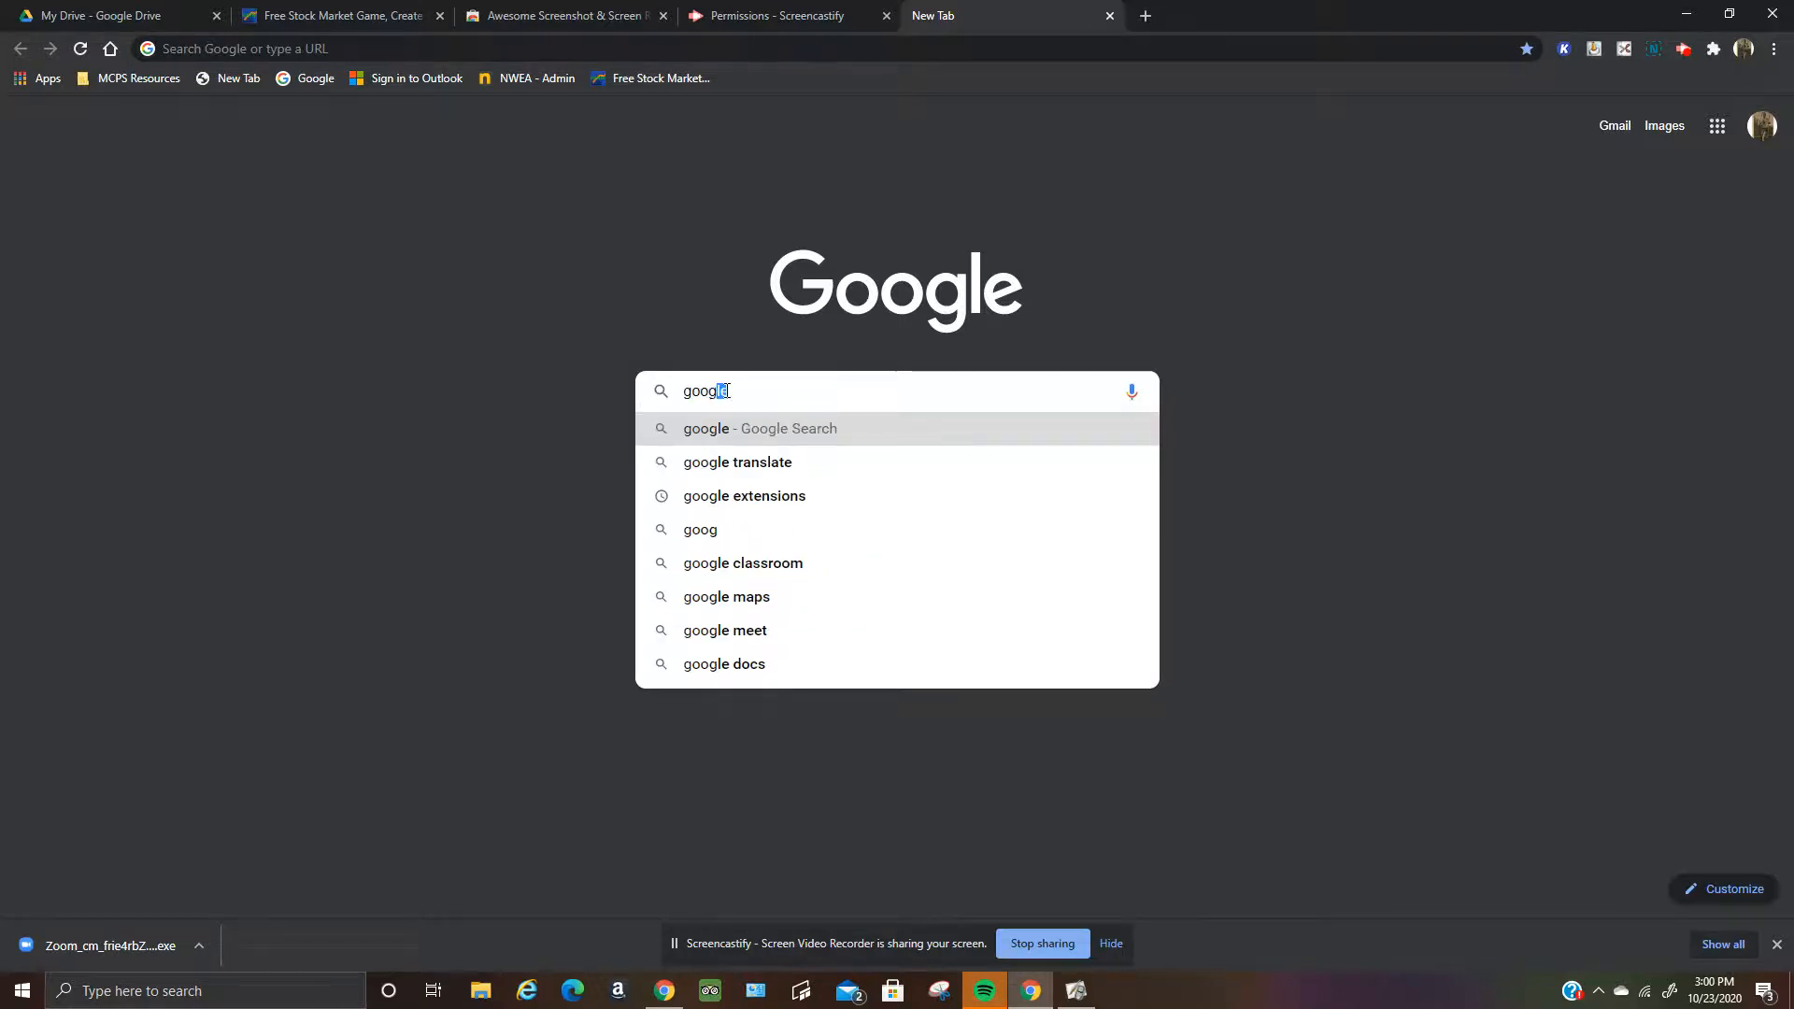
text(le extern)
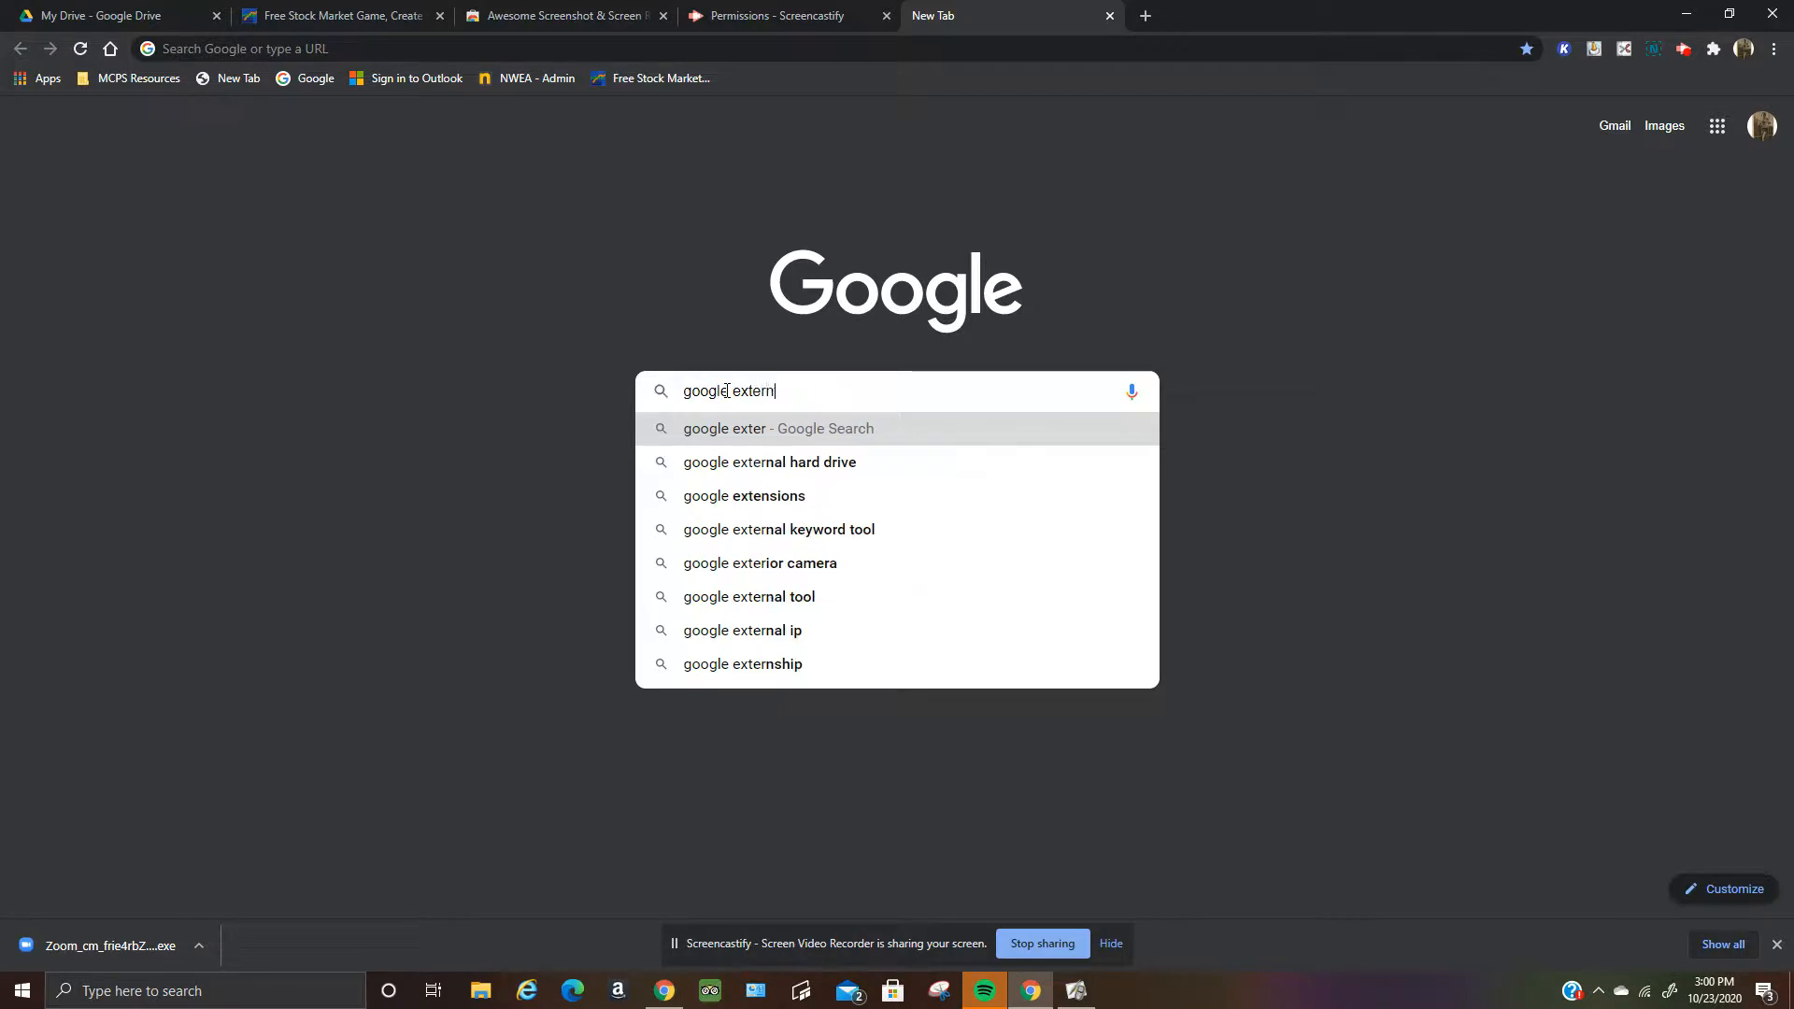
text(a)
key(BackSpace)
key(BackSpace)
key(BackSpace)
text(nsions)
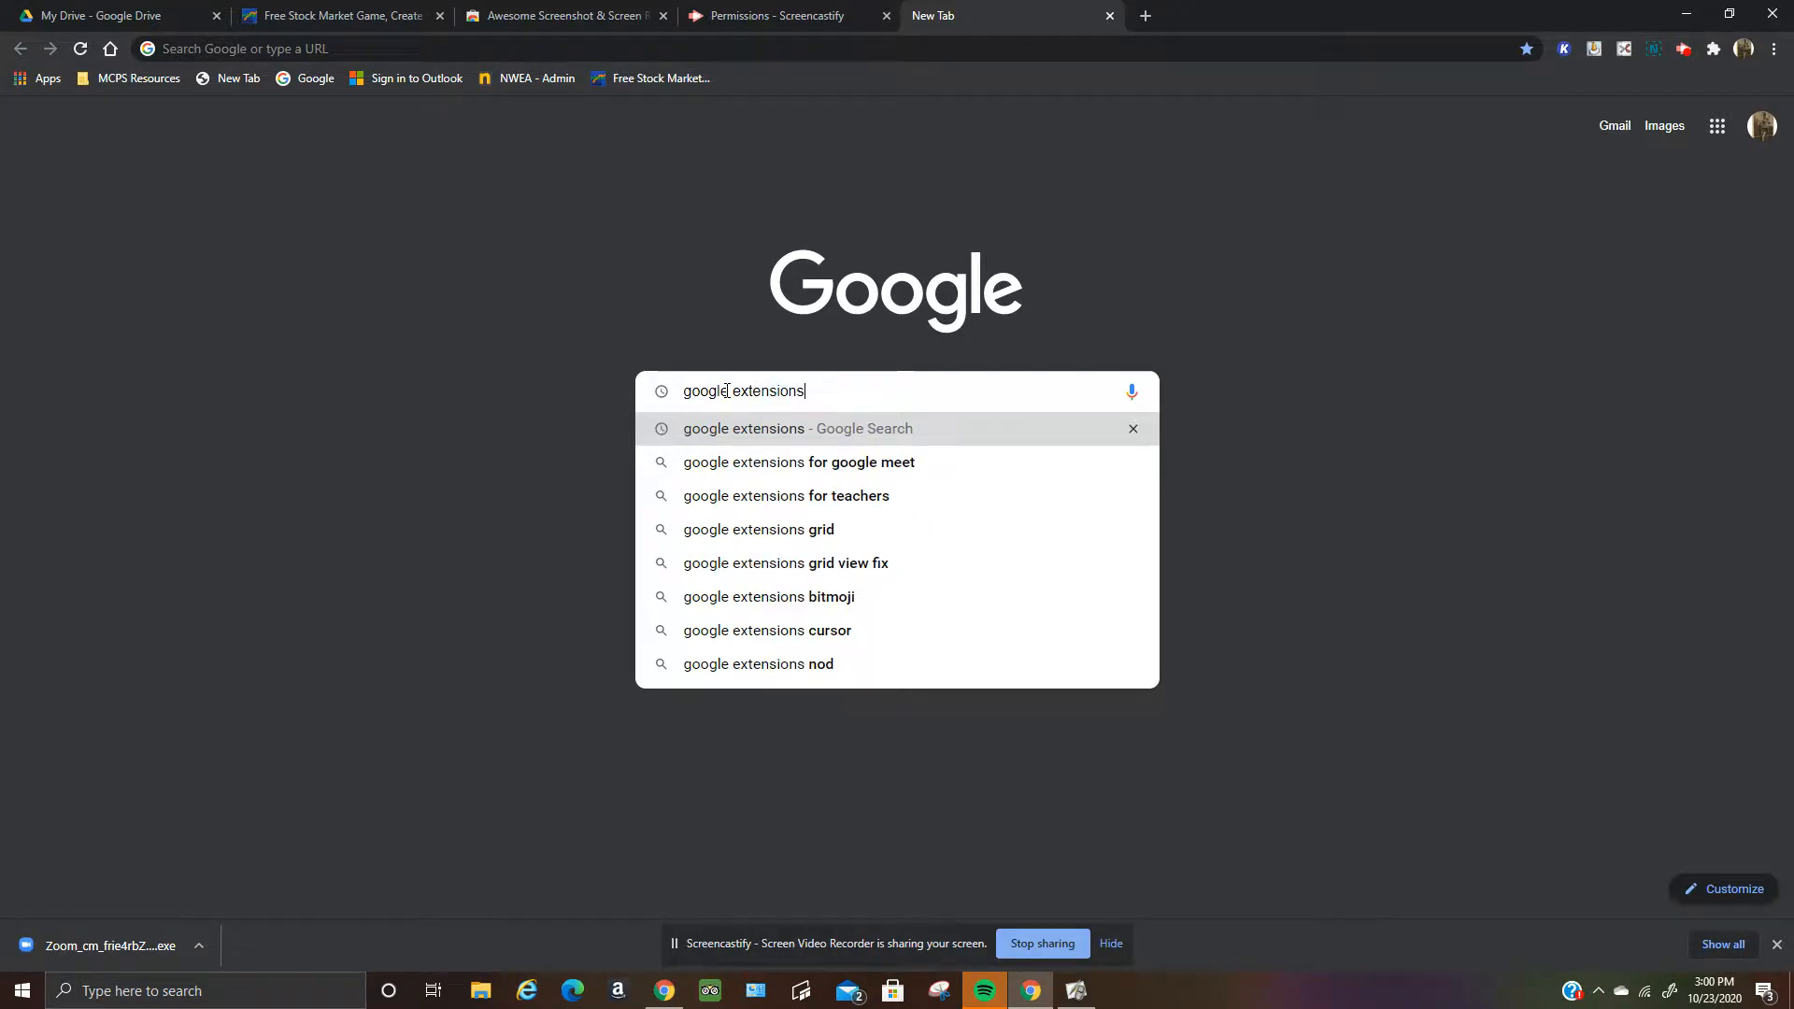
key(Return)
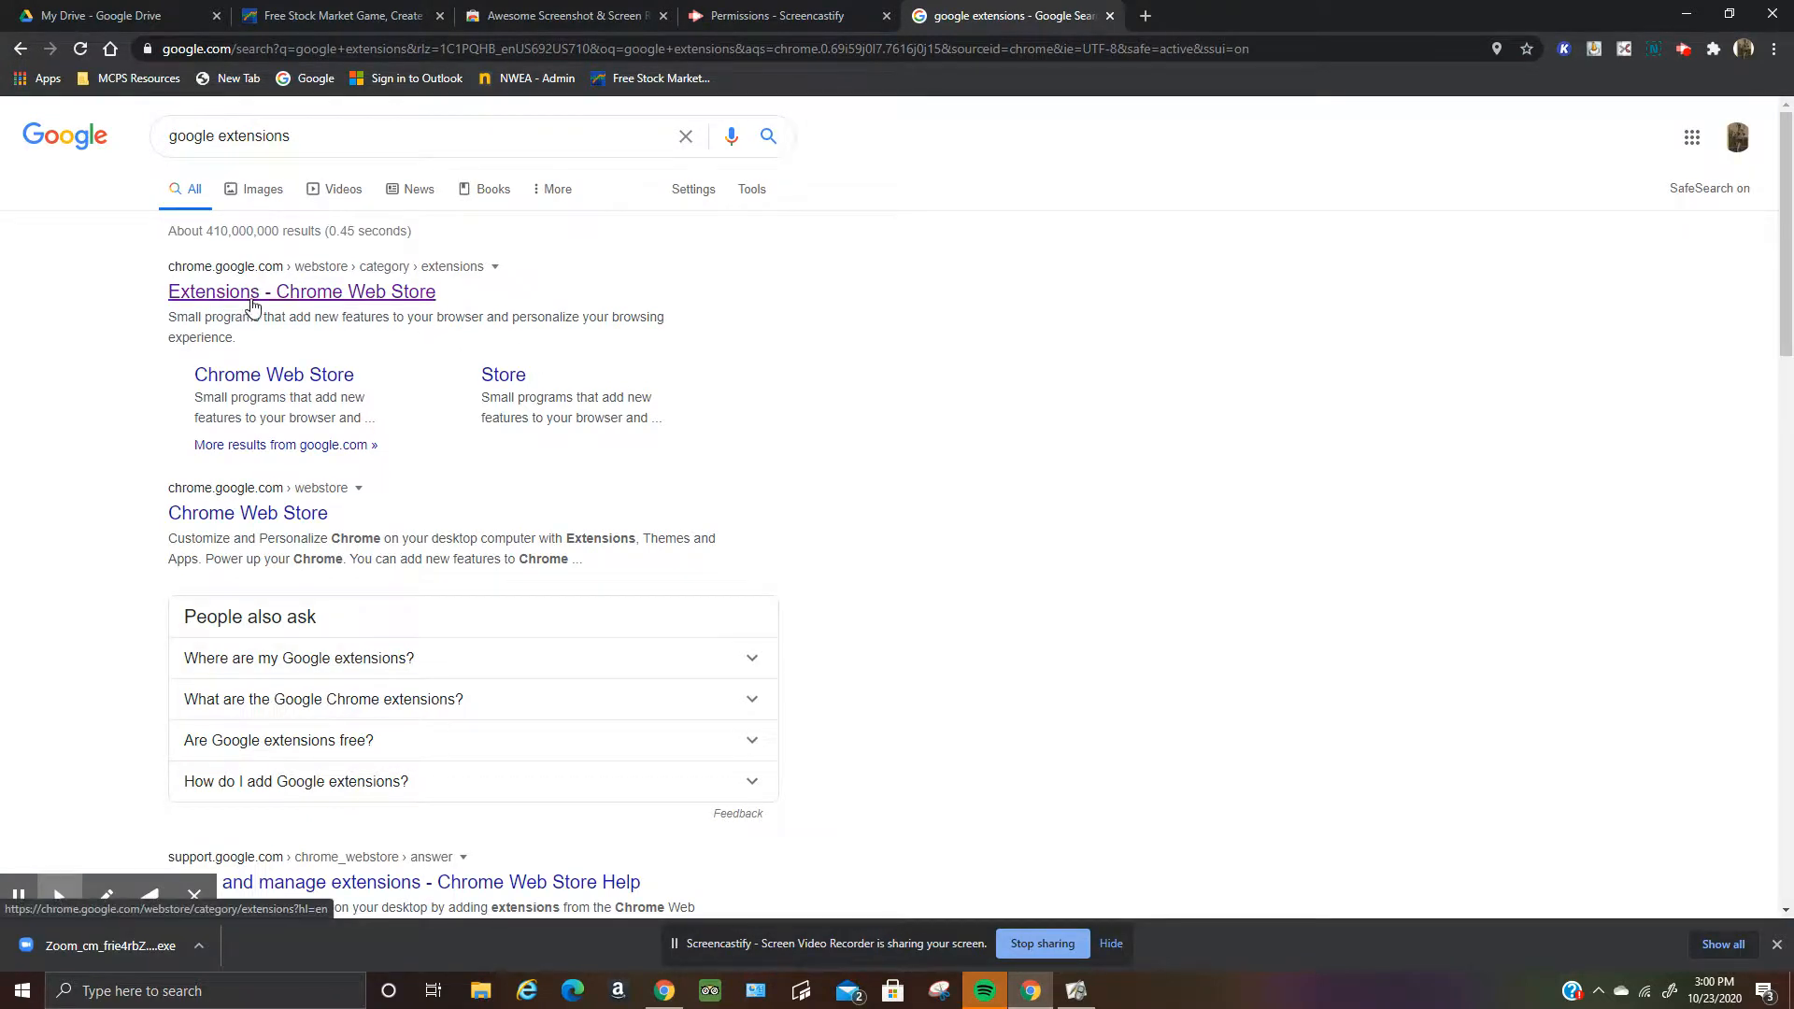
click(320, 297)
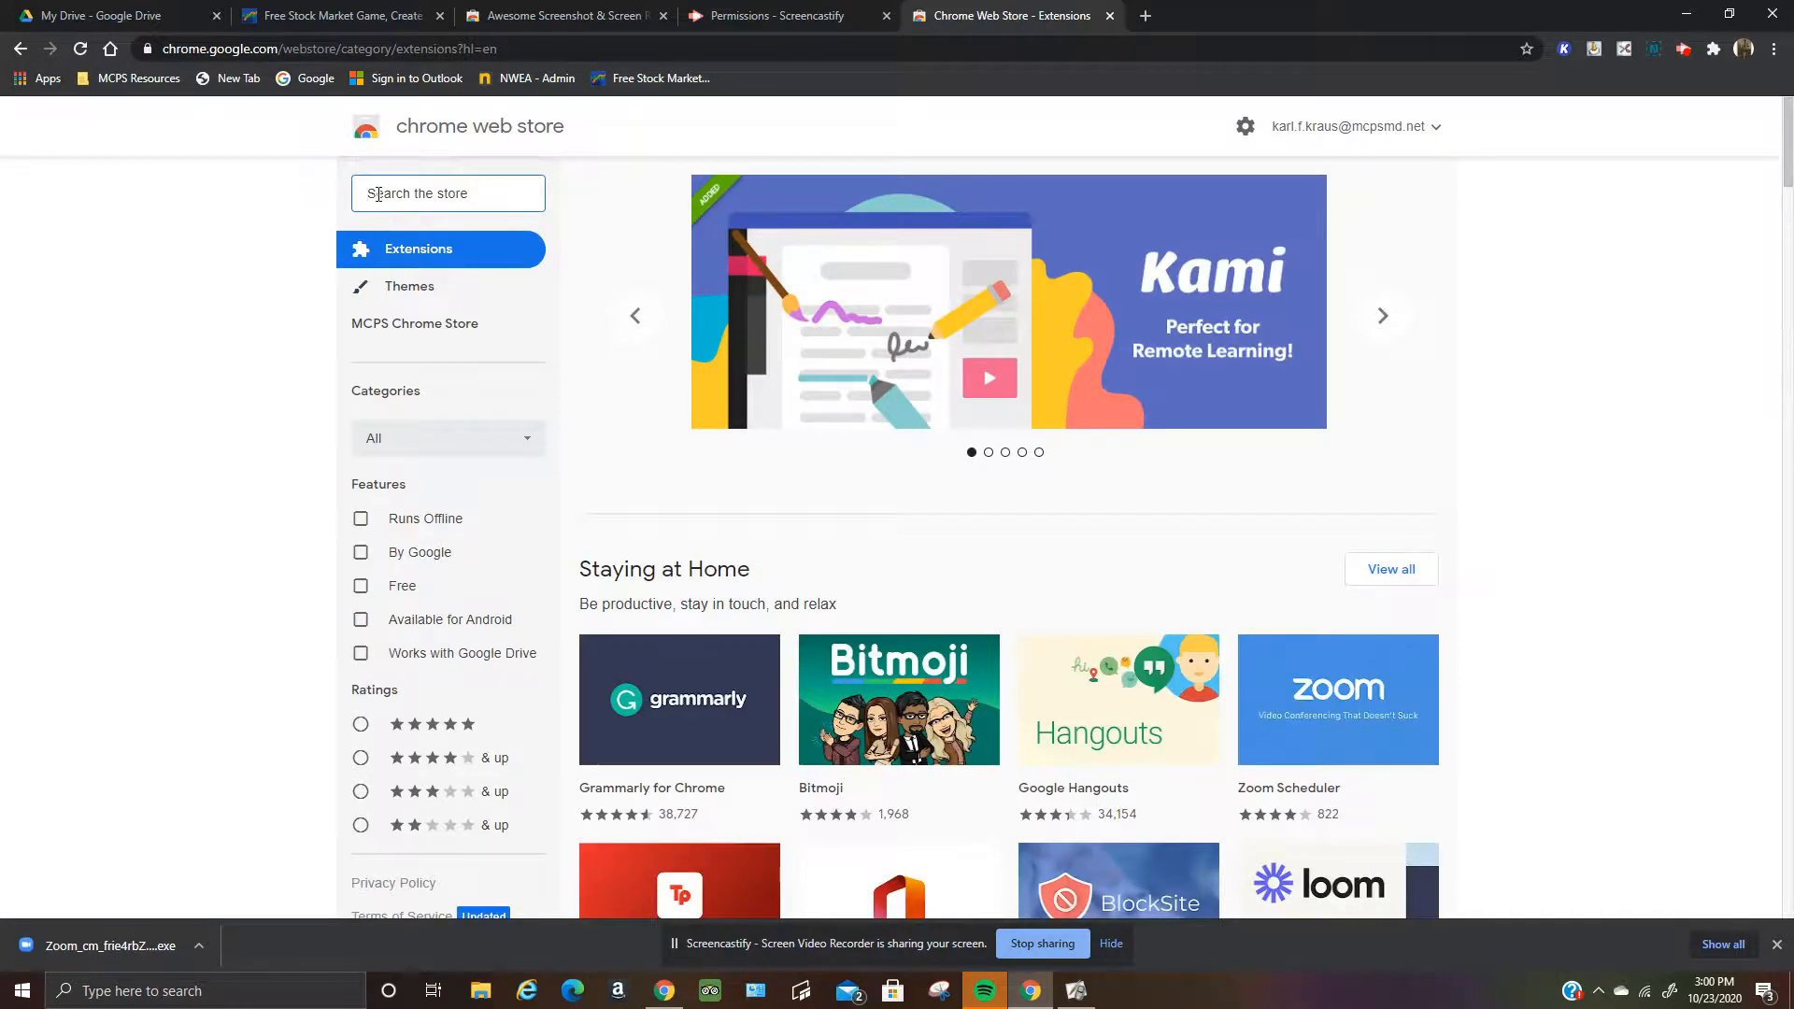
text(aw)
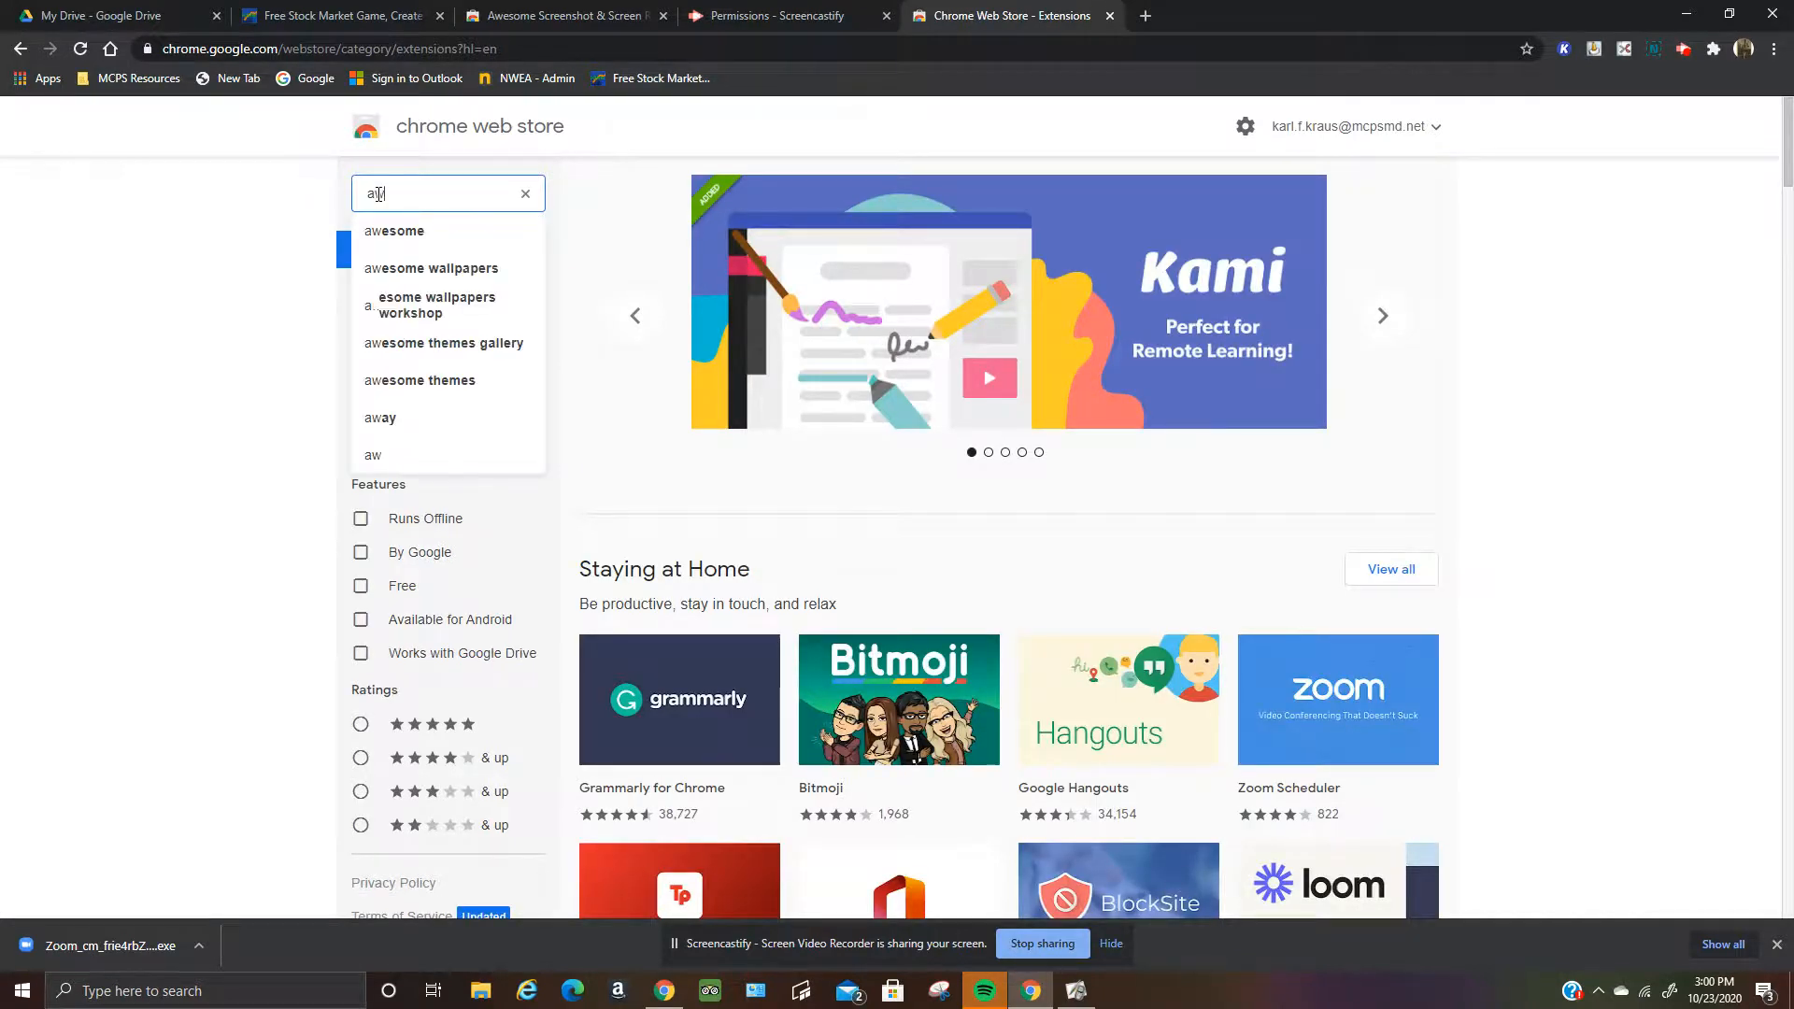
text(exome)
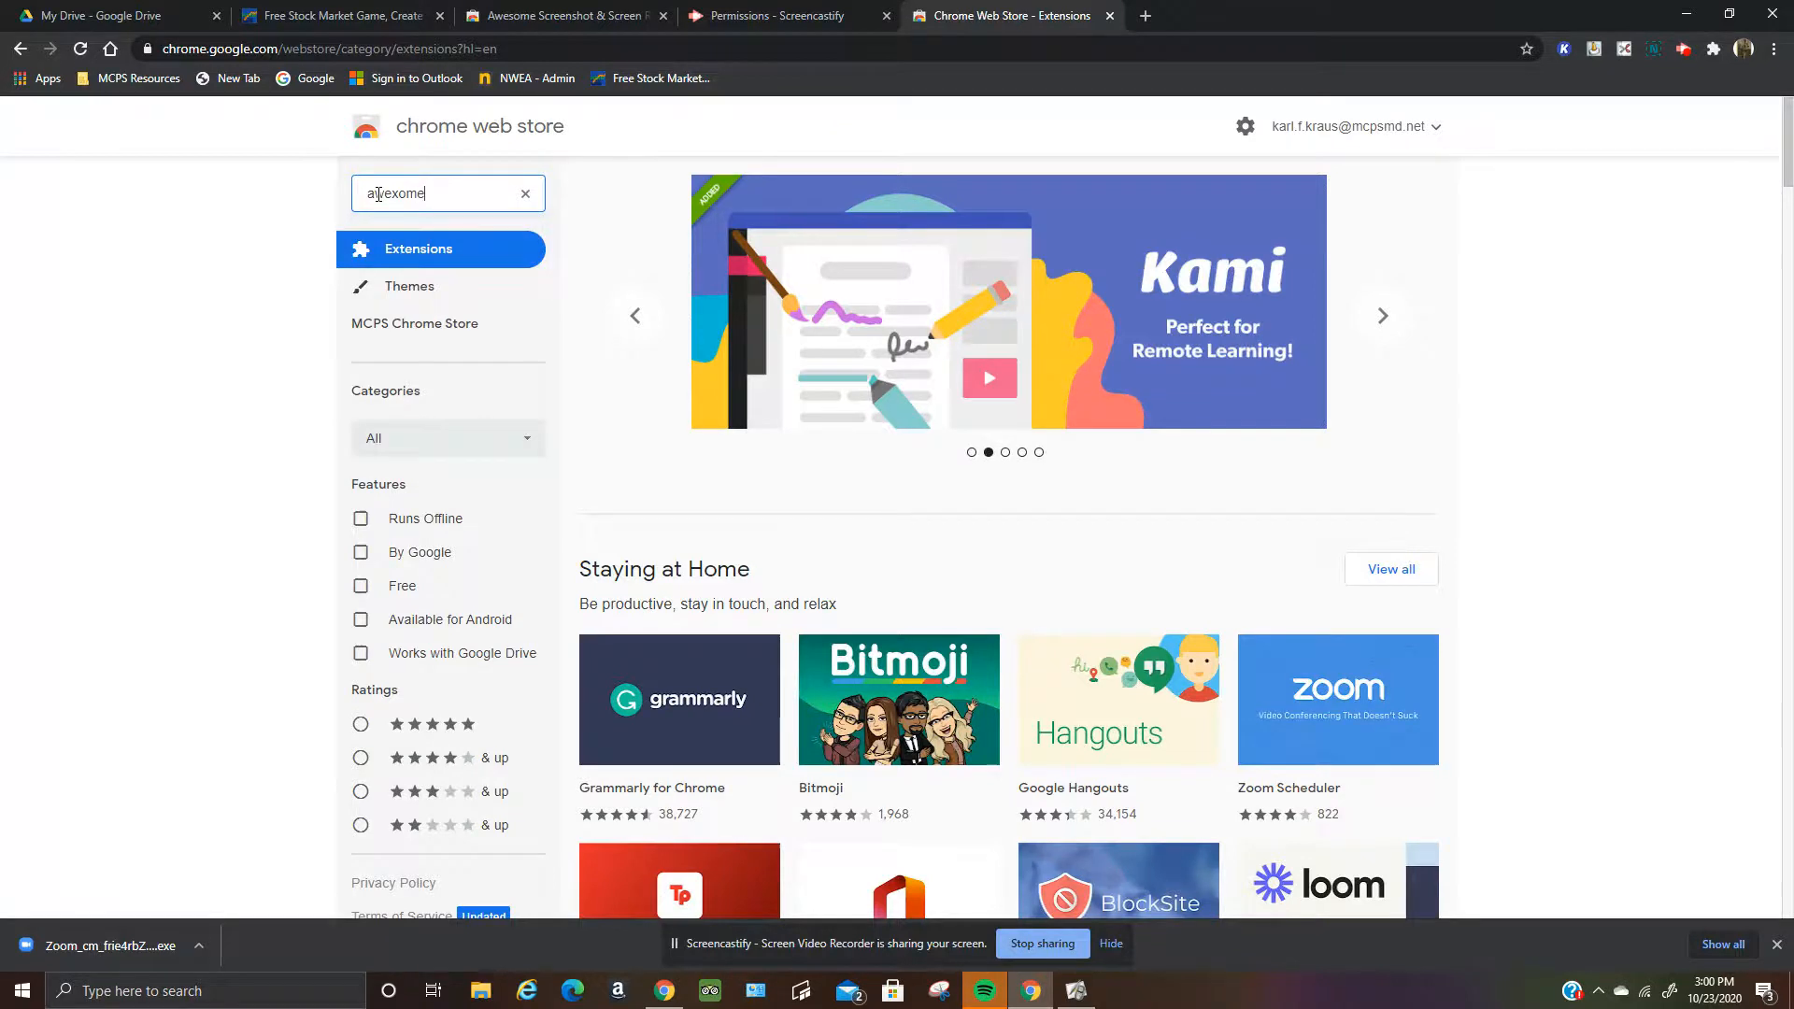
Step: Search the Chrome Web Store for 'awesome screenshot' to list matching extensions
key(BackSpace)
key(BackSpace)
key(BackSpace)
key(BackSpace)
text(s)
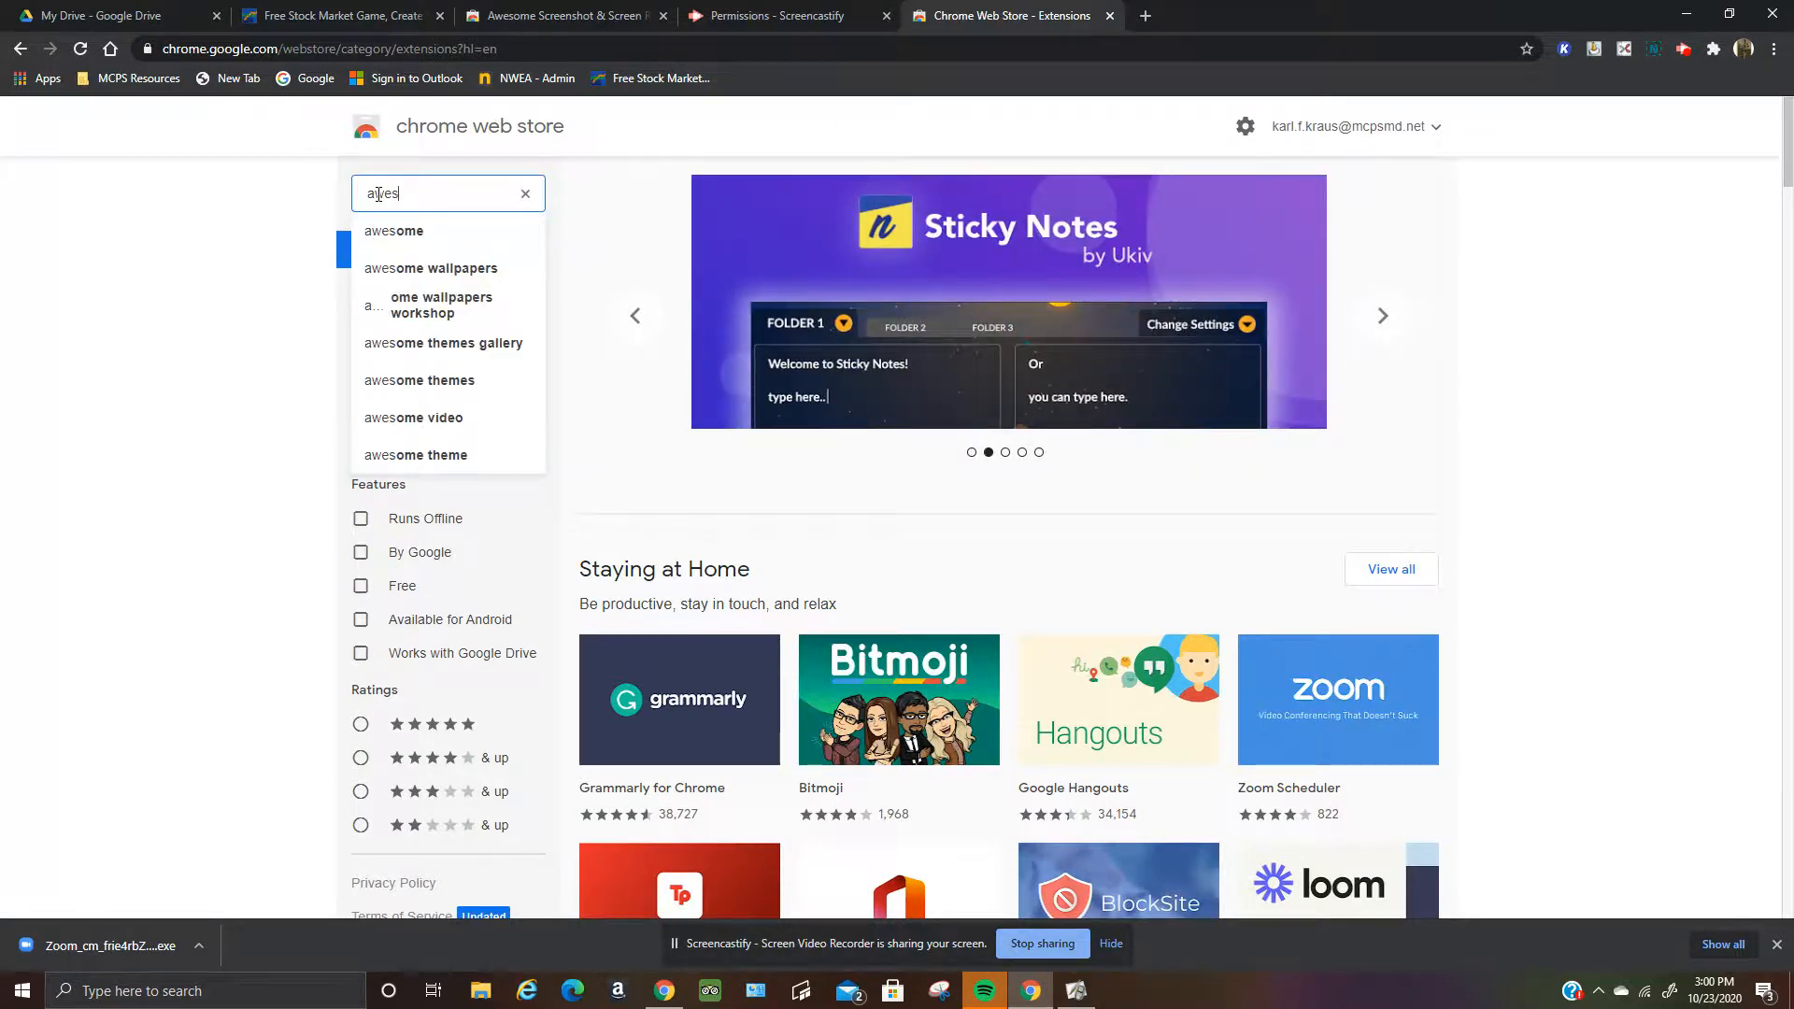
text(ome s)
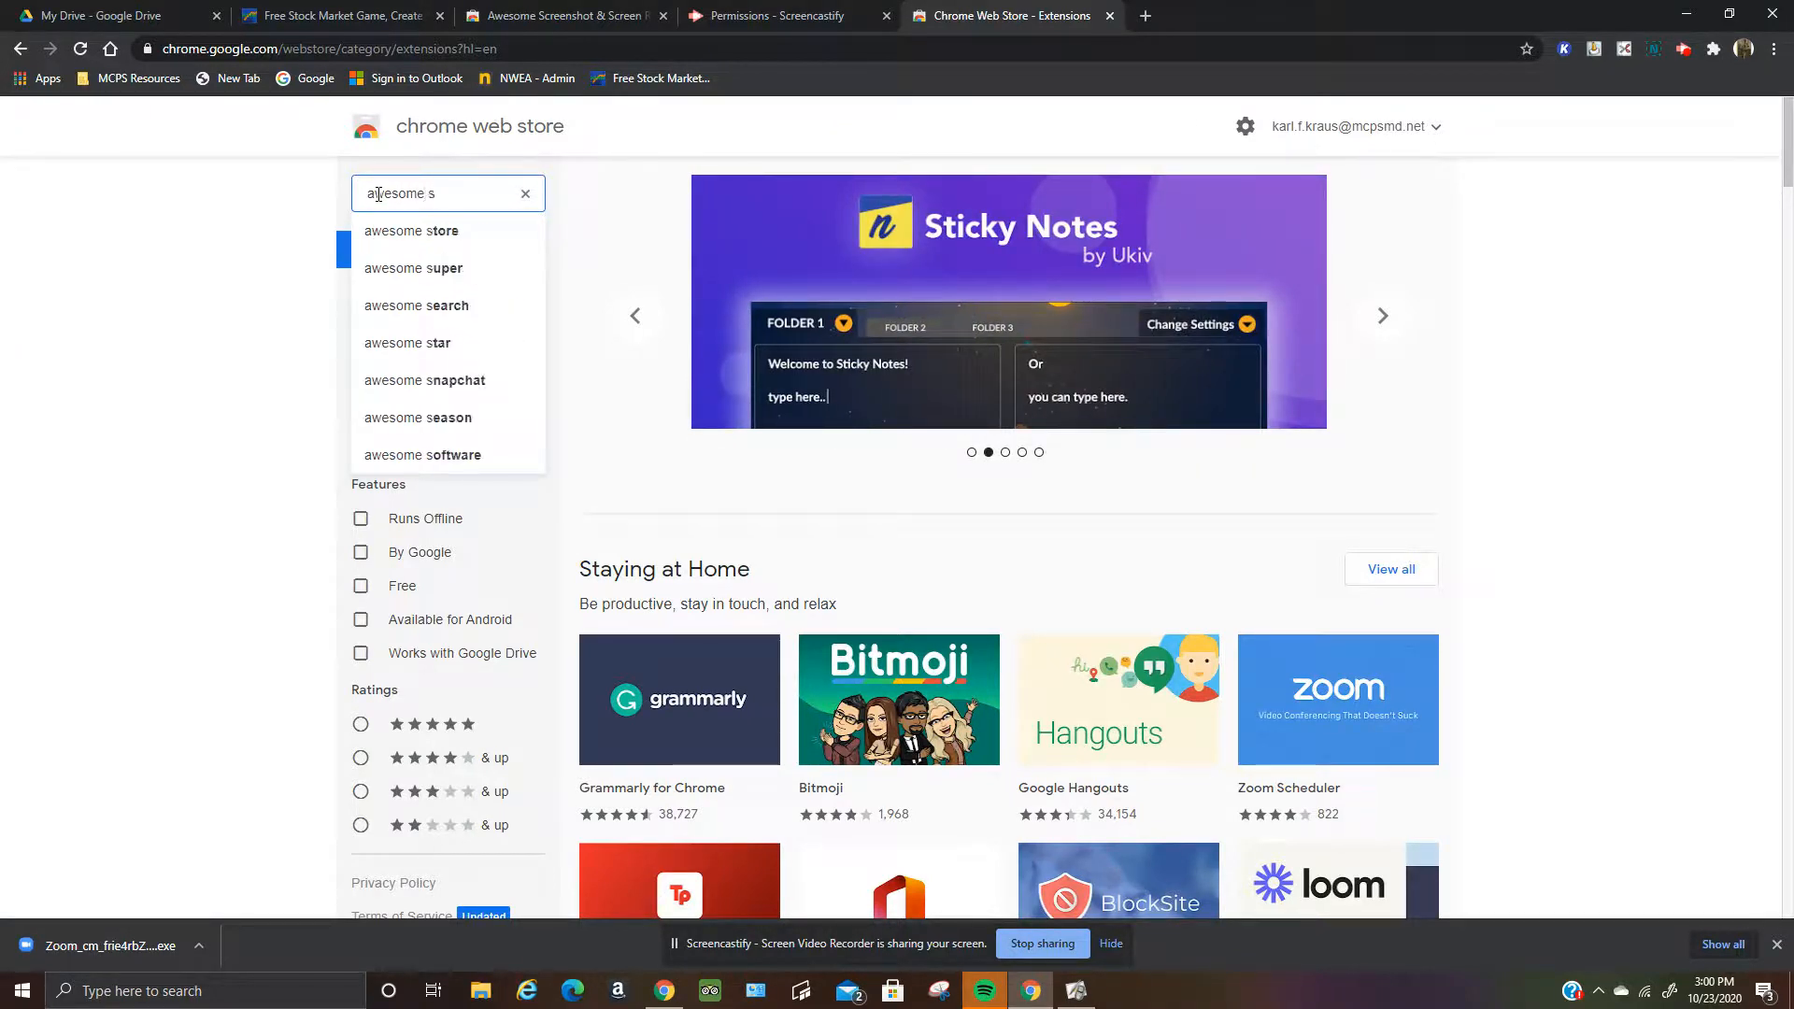
text(c)
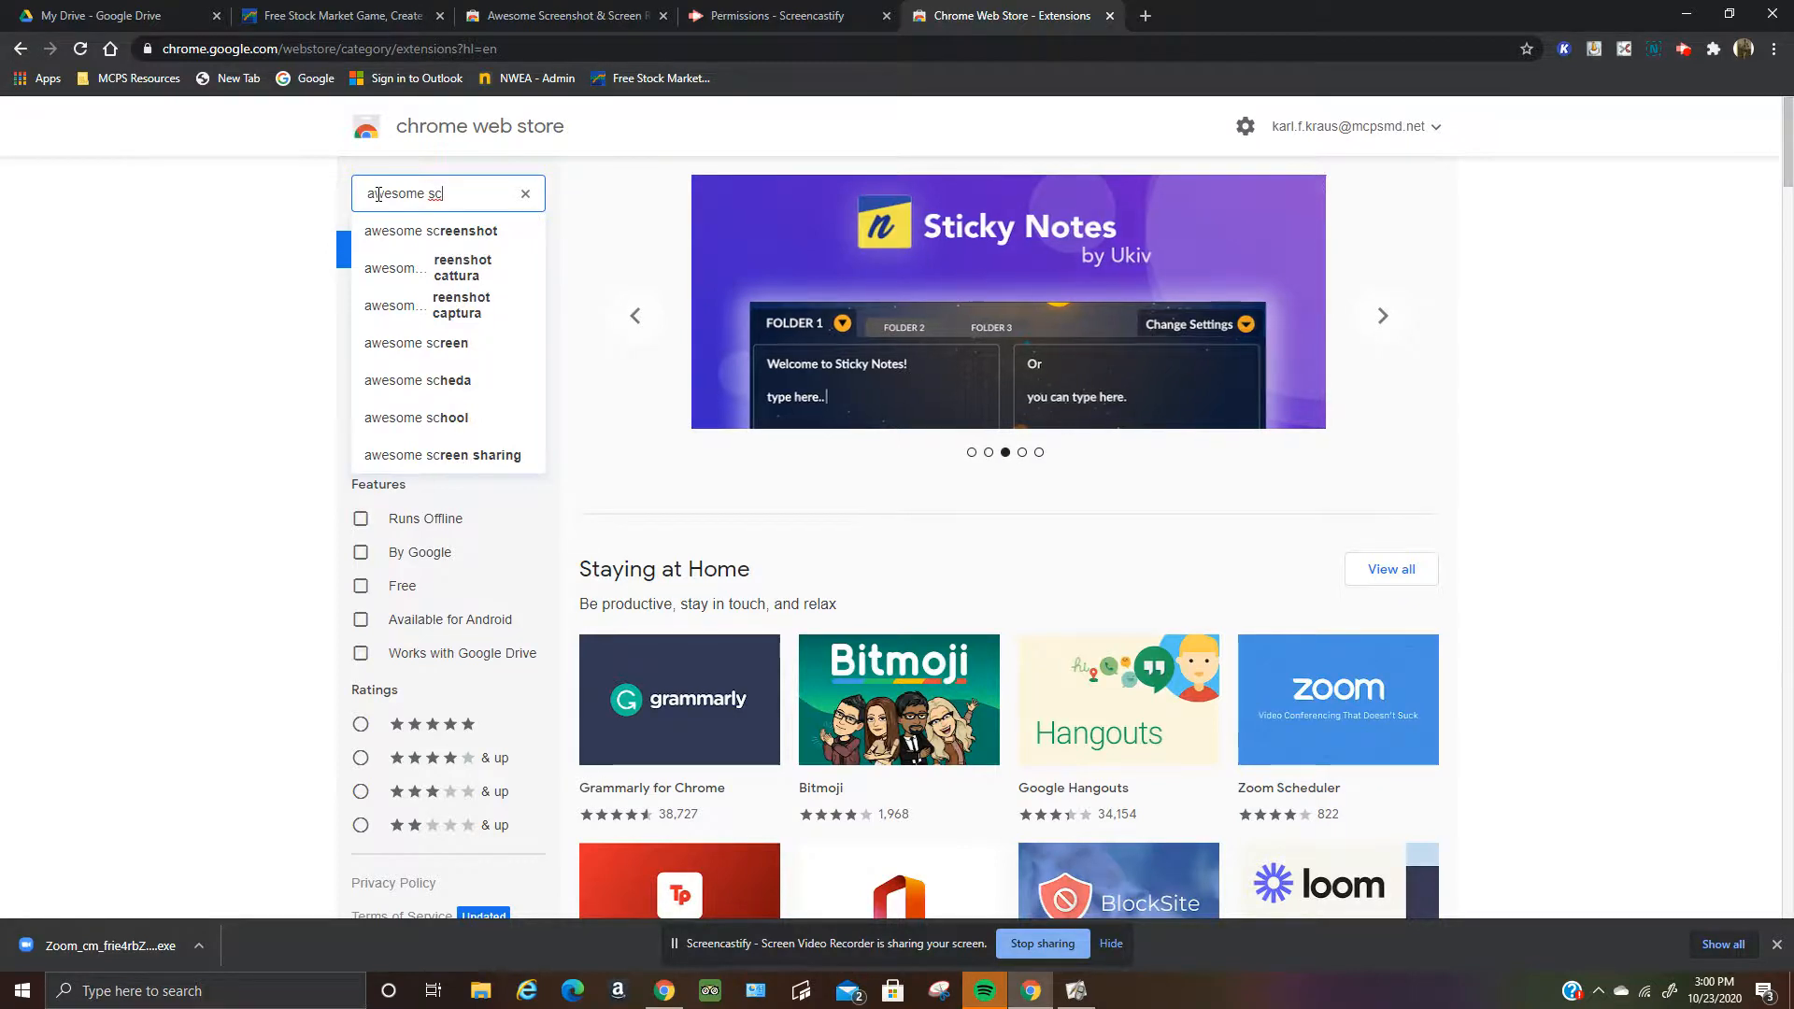
click(430, 231)
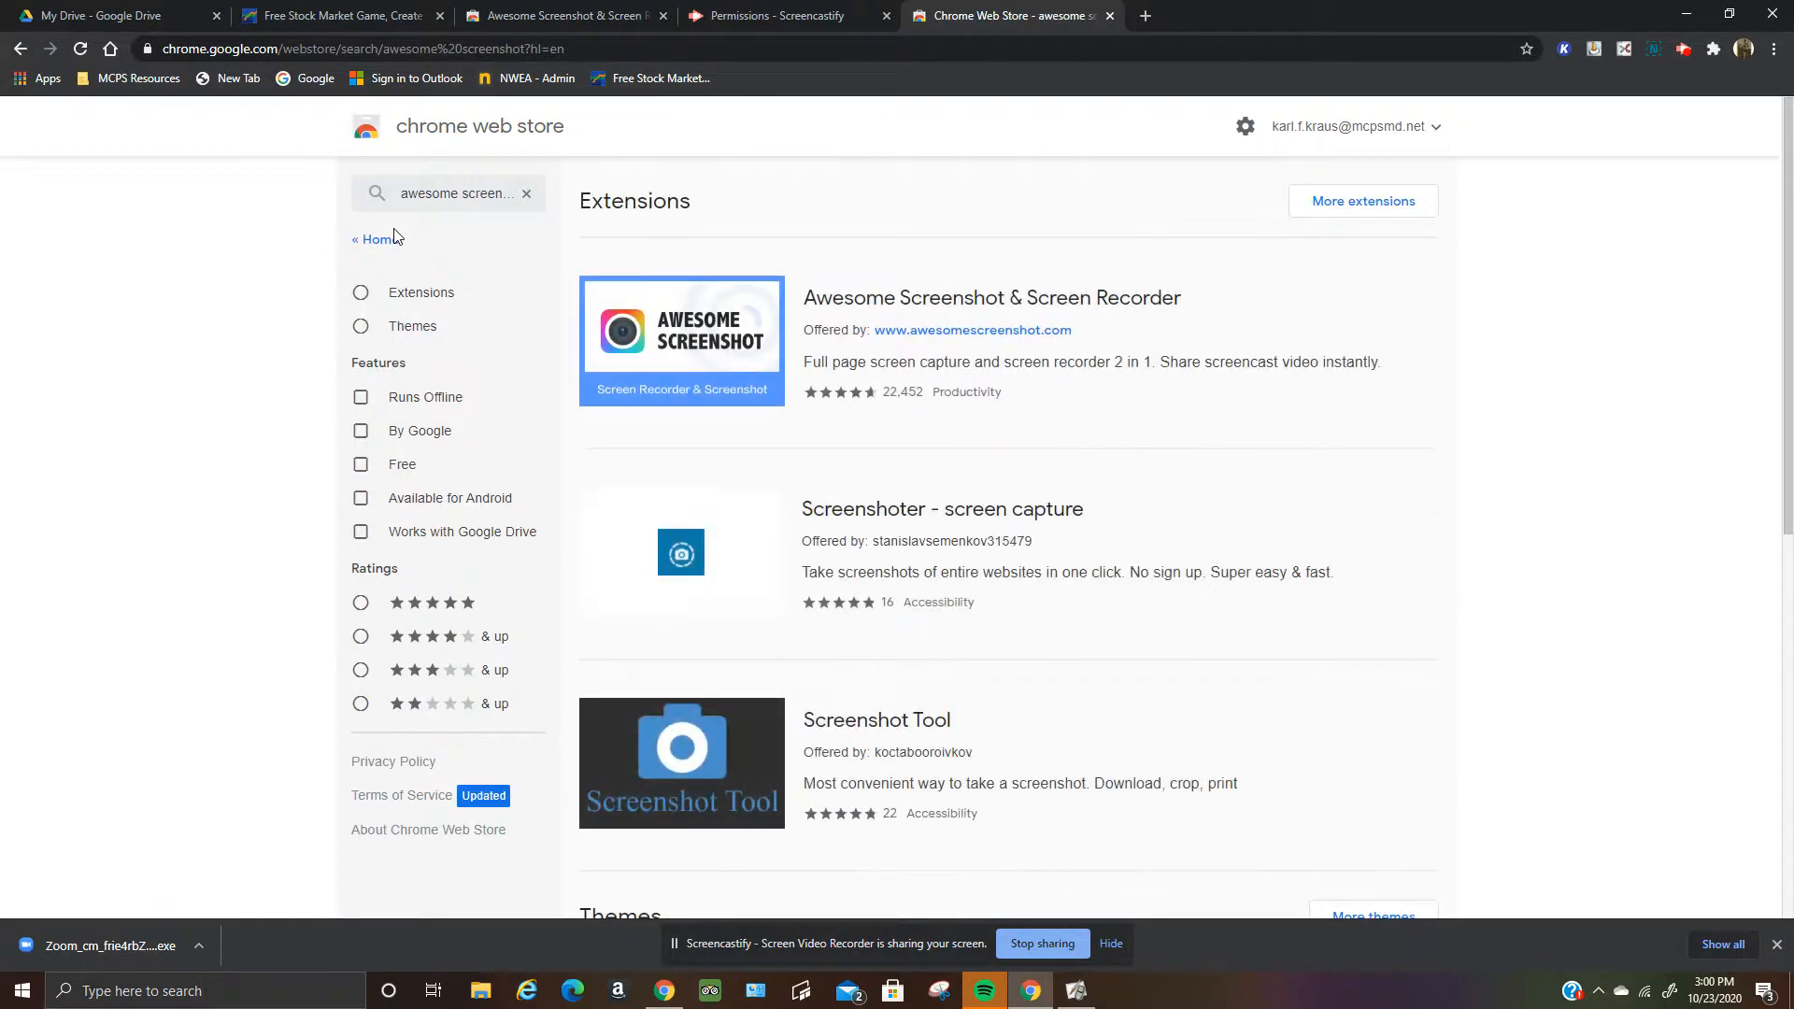
Step: Open the Awesome Screenshot & Screen Recorder page and add it to Chrome again
click(740, 339)
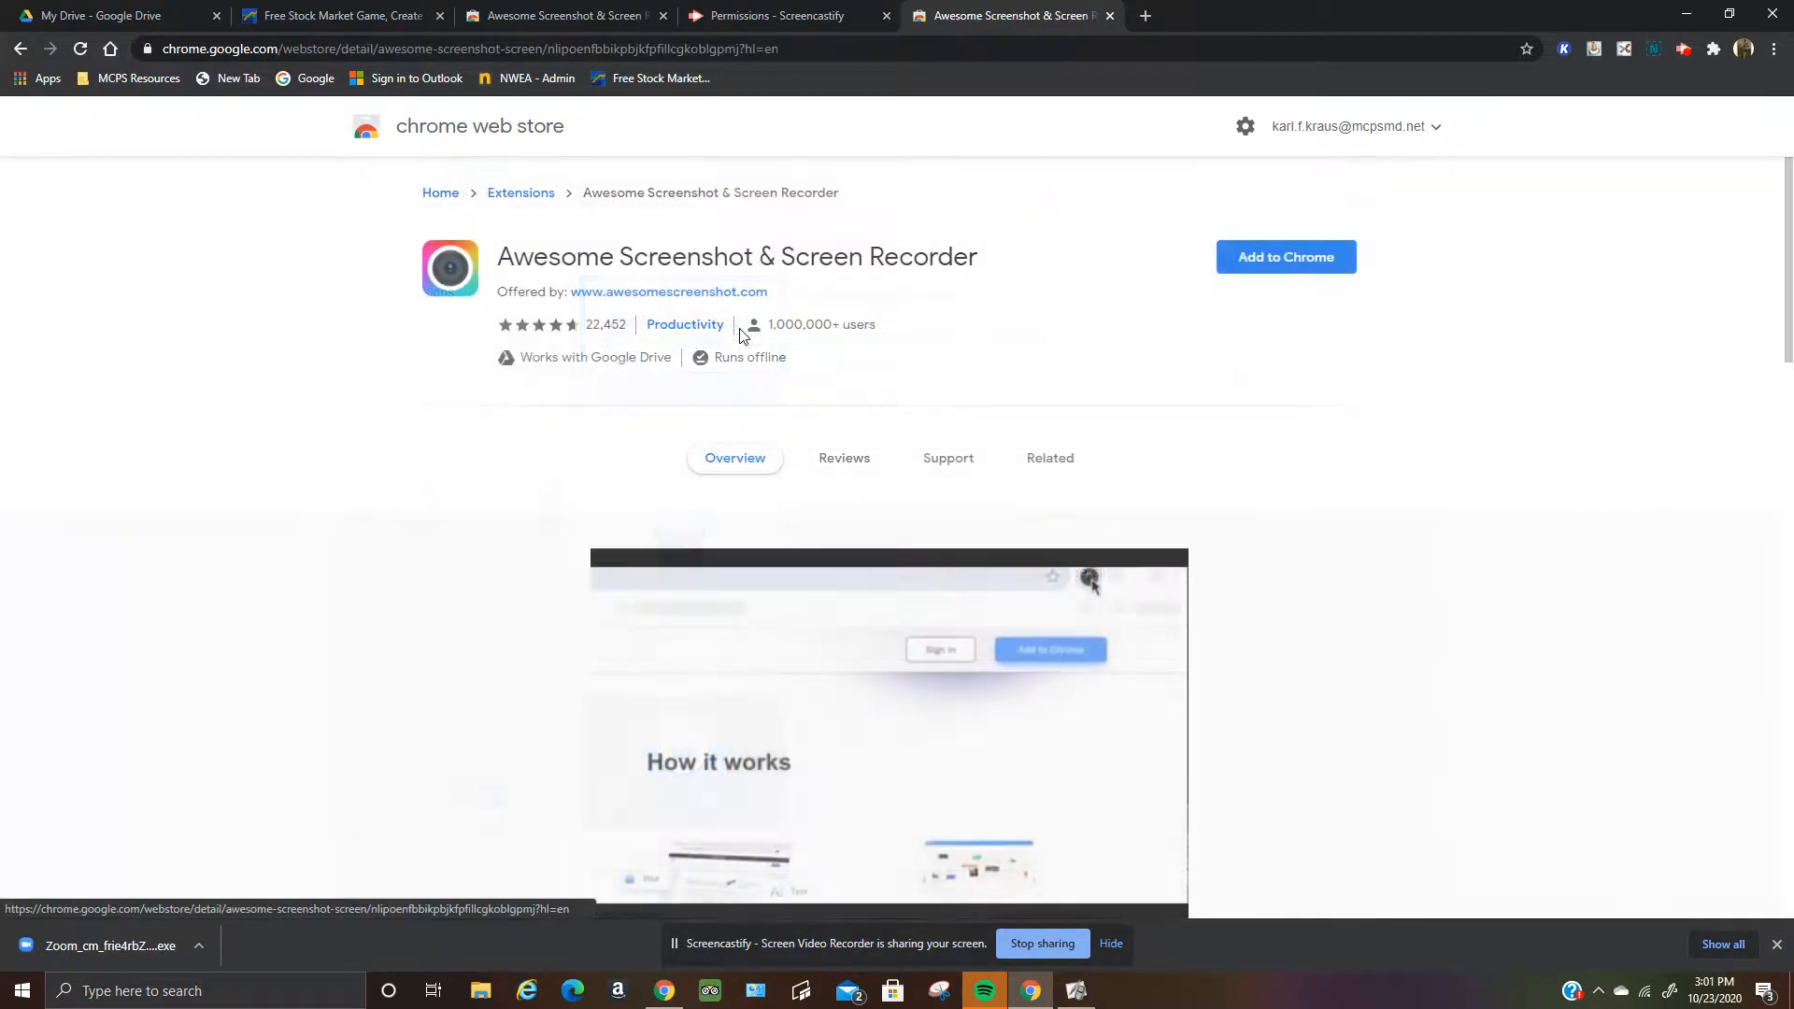
click(1268, 260)
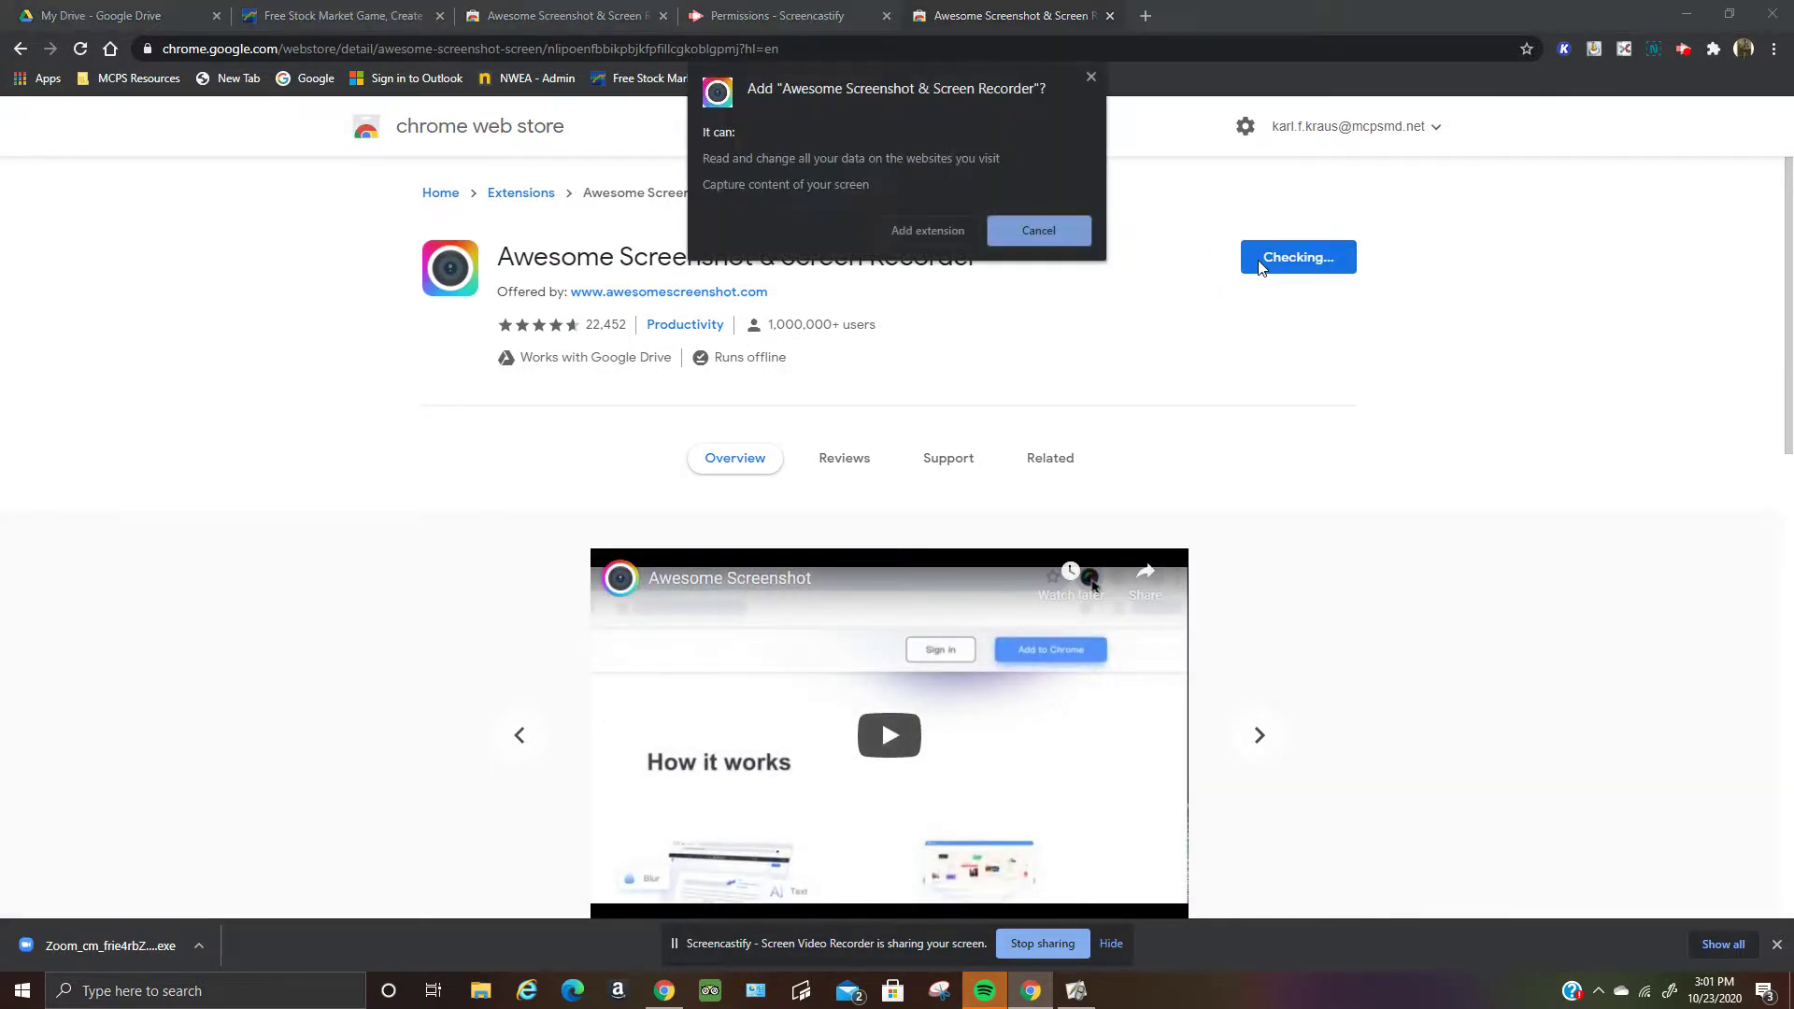
click(921, 230)
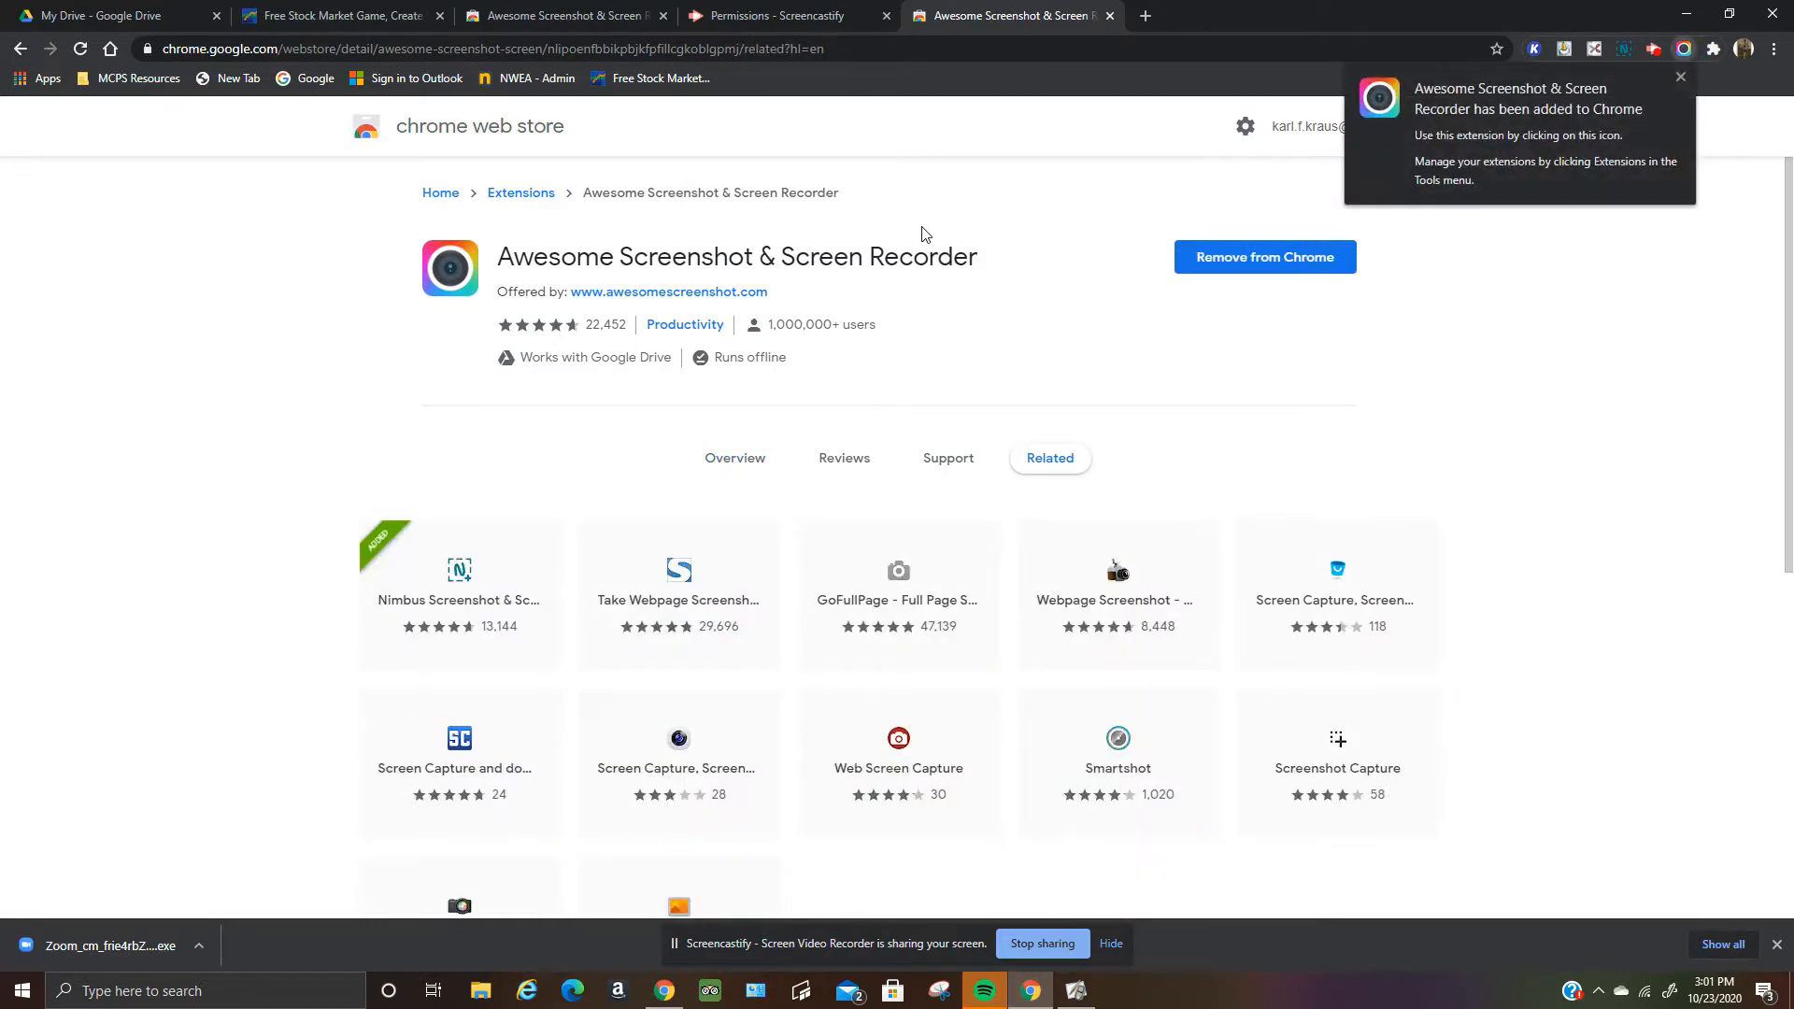
click(1713, 51)
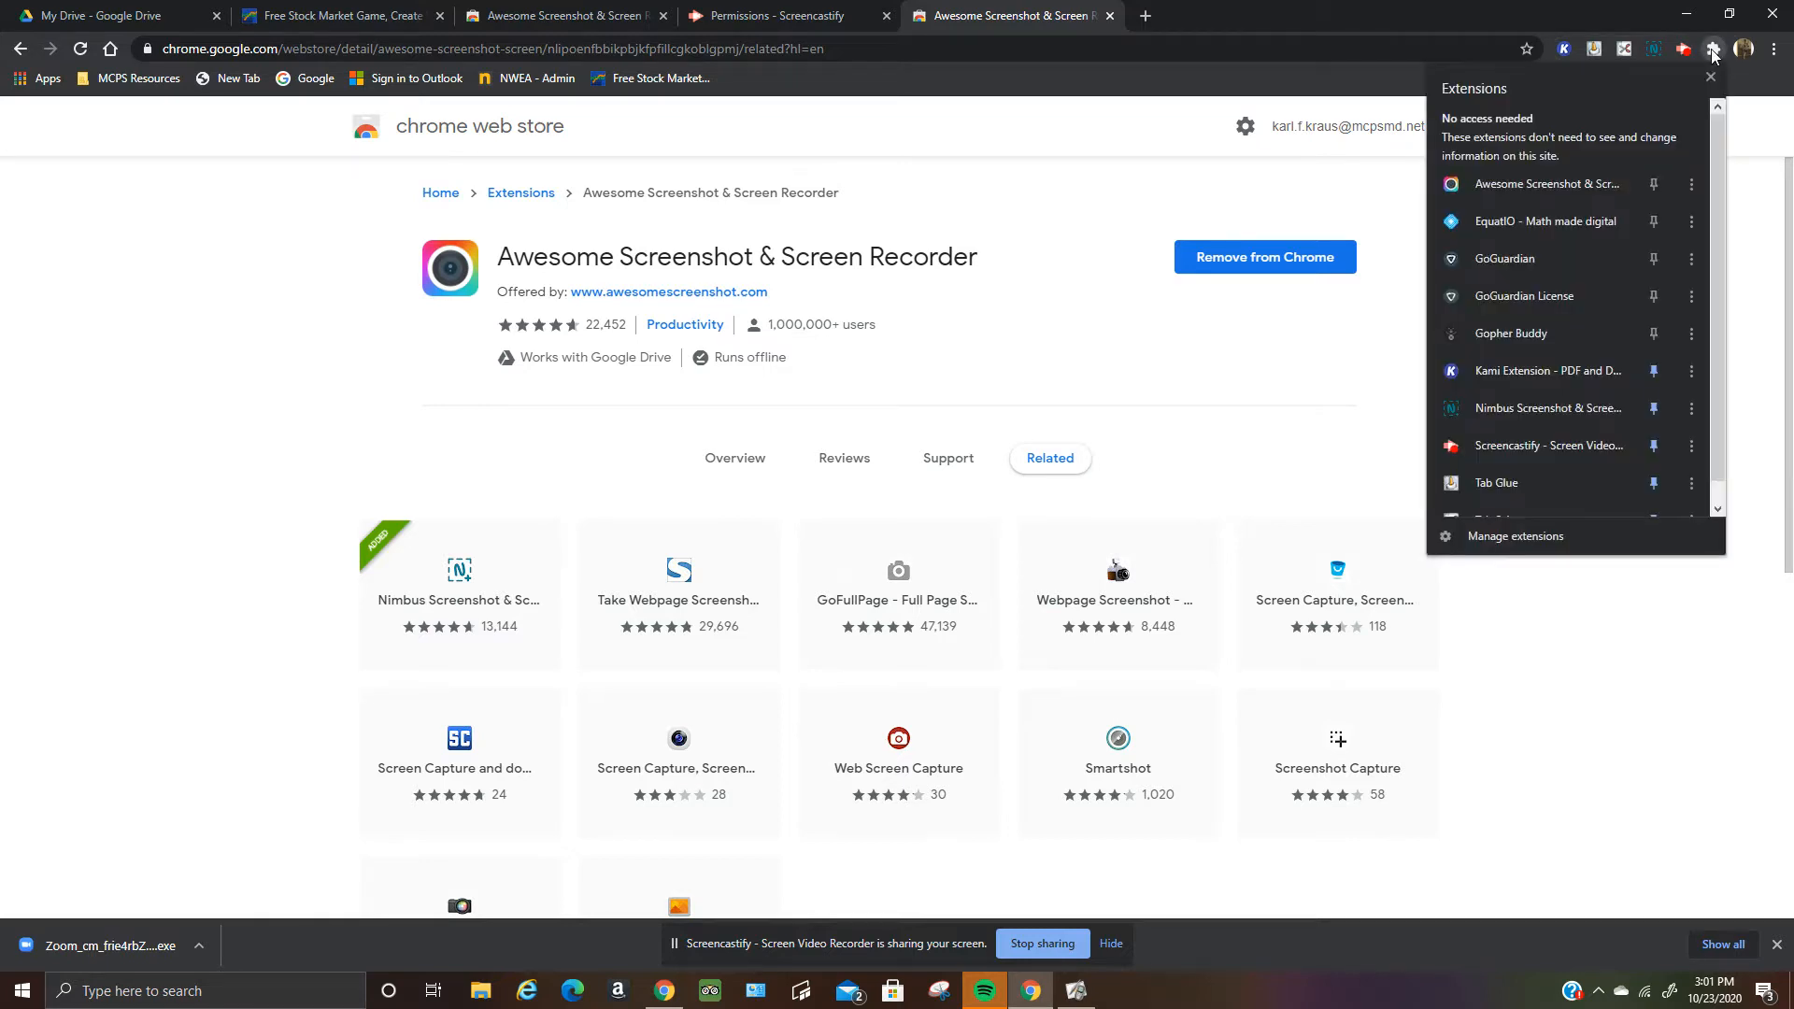
Step: Pin Awesome Screenshot & Screen Recorder so its icon shows in the toolbar
click(1655, 187)
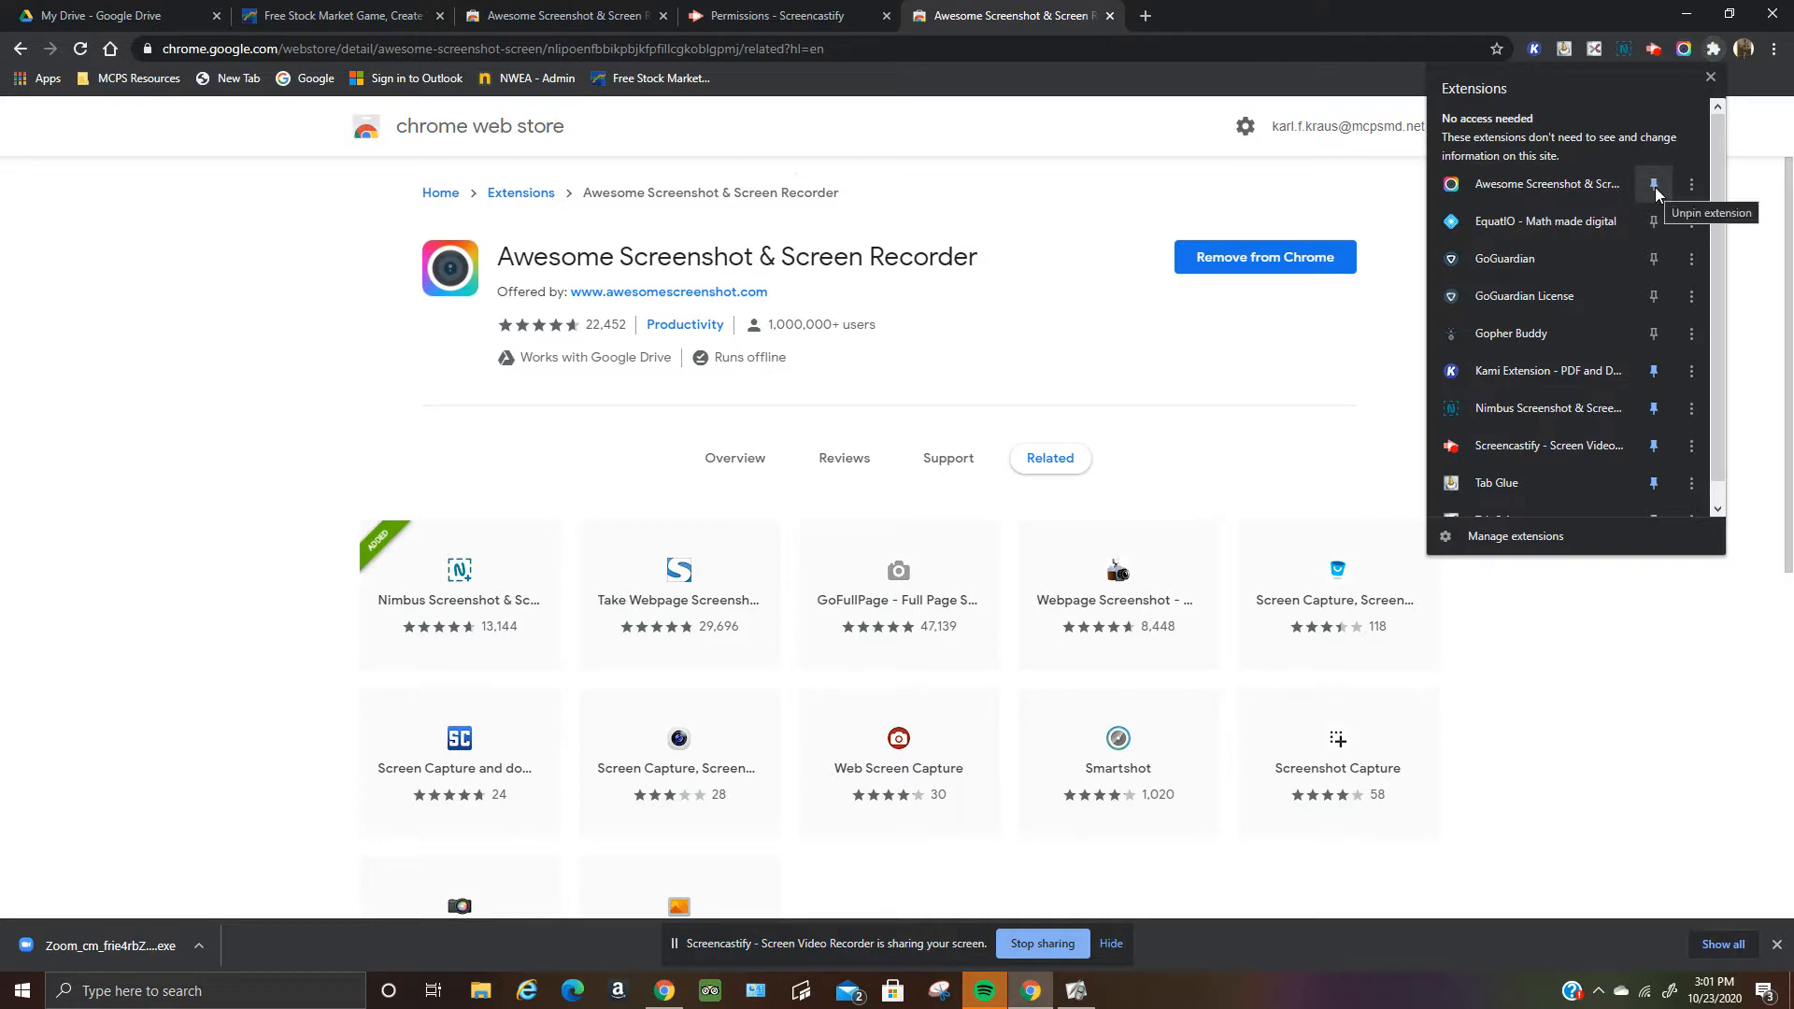